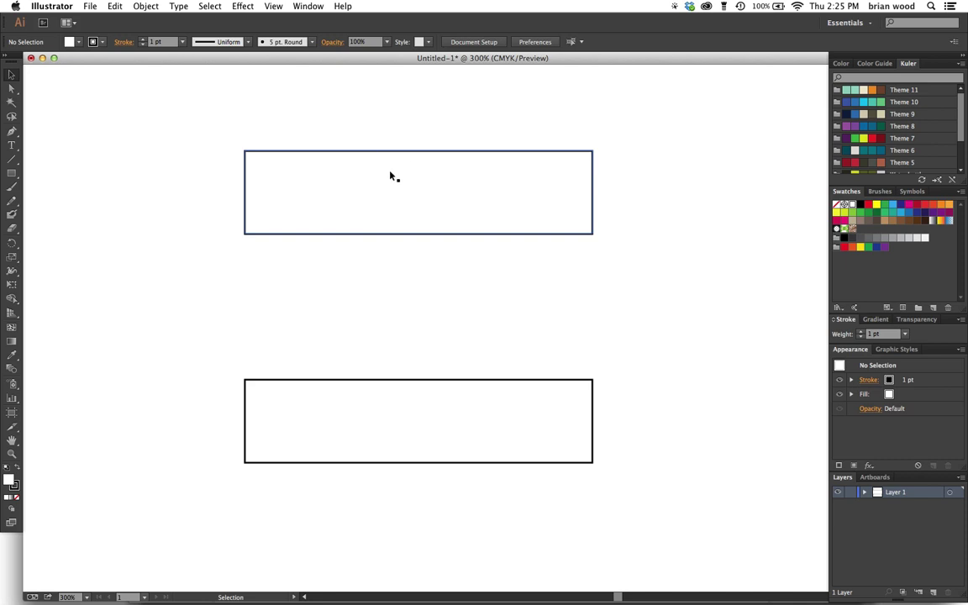
- Undo an accidental copy of the top rectangle
{"action": "left_click_drag", "start_coordinate": [390, 176], "coordinate": [435, 247]}
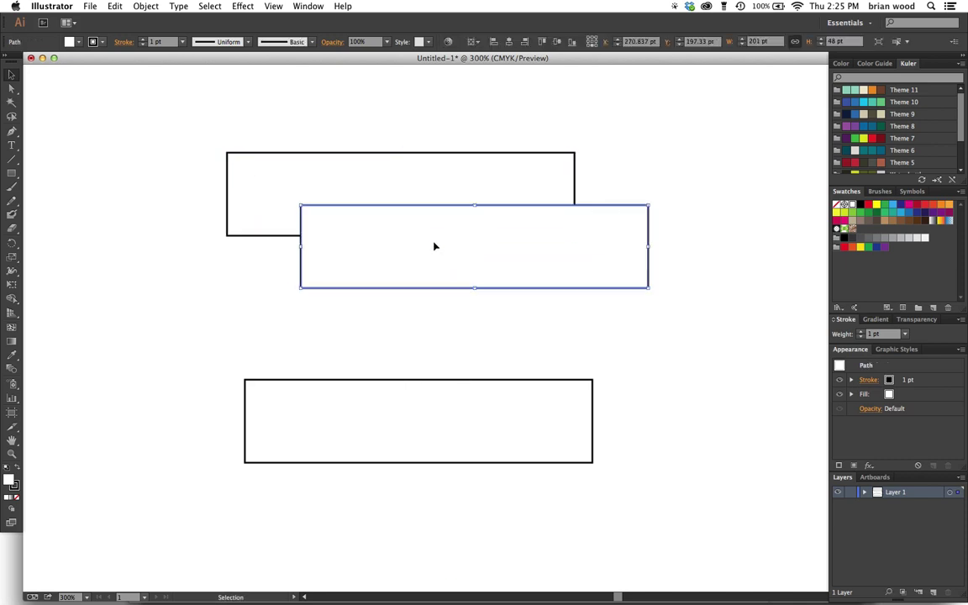
{"action": "key", "text": "a"}
{"action": "key", "text": "super+z"}
{"action": "key", "text": "v"}
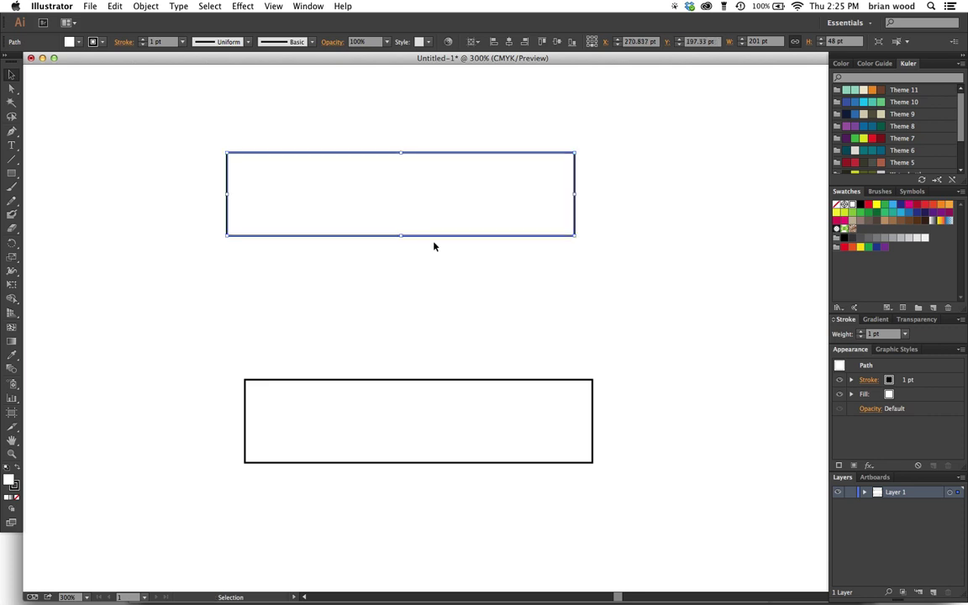
- Apply a Rounded Rectangle effect with 0 extra width and height and a 20 pt corner radius
{"action": "left_click", "coordinate": [234, 6]}
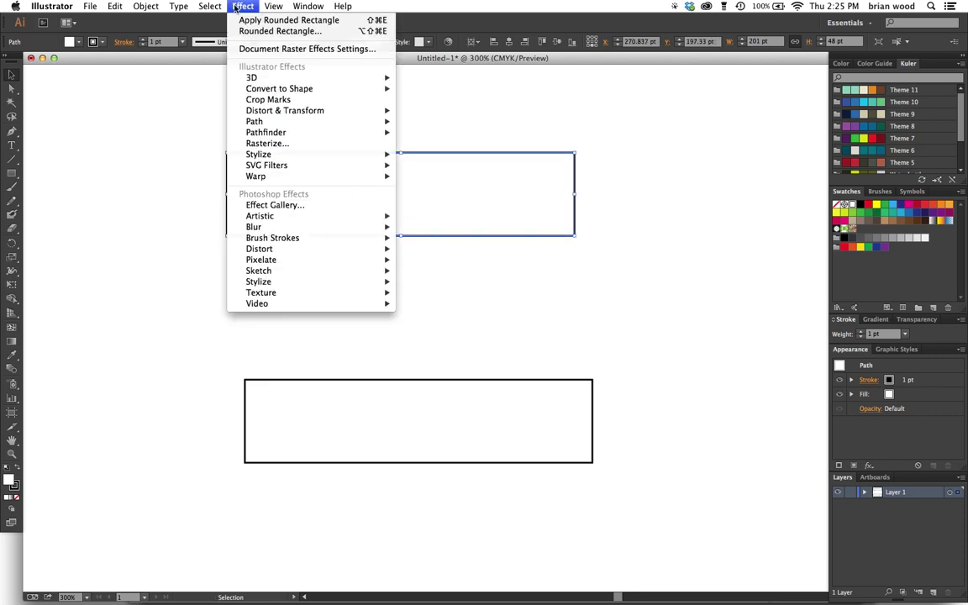
{"action": "mouse_move", "coordinate": [290, 88]}
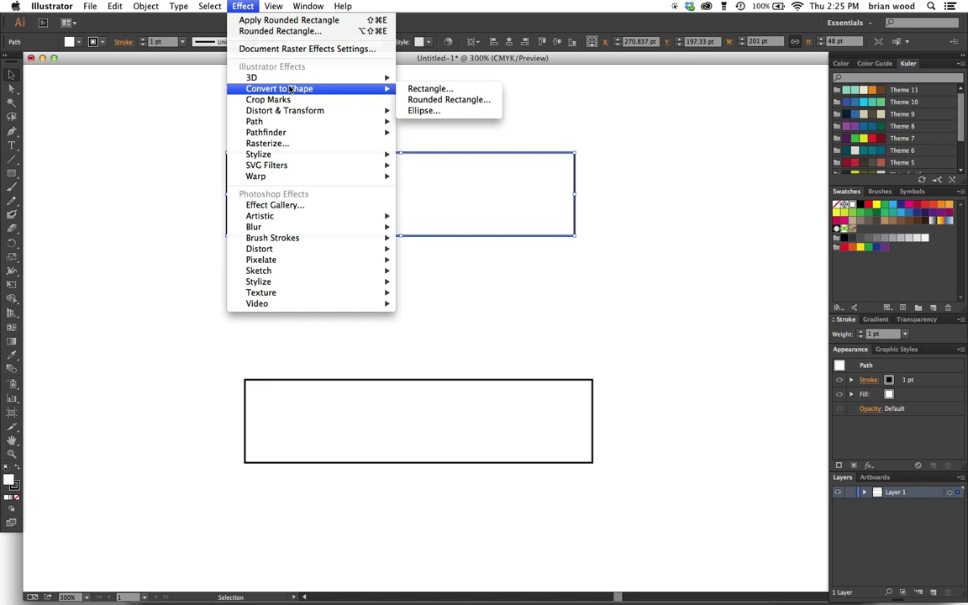
{"action": "left_click", "coordinate": [468, 104]}
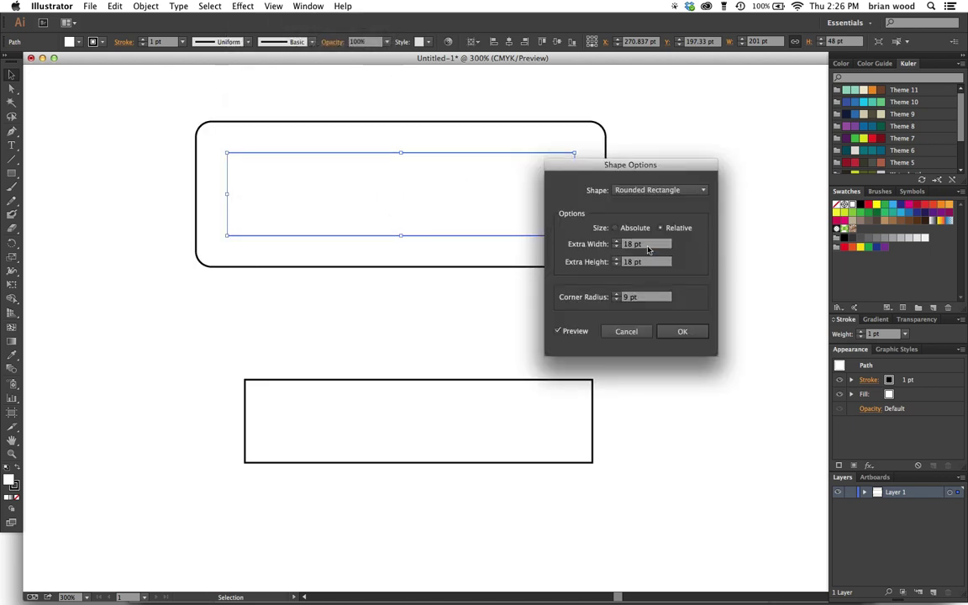
{"action": "type", "text": "0"}
{"action": "key", "text": "Tab"}
{"action": "type", "text": "0"}
{"action": "key", "text": "Tab"}
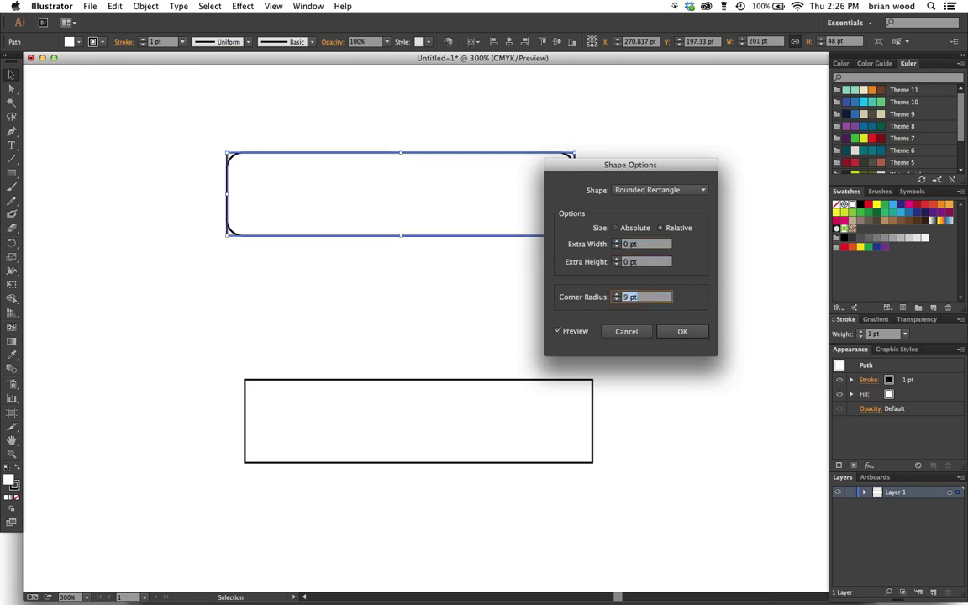
{"action": "type", "text": "20"}
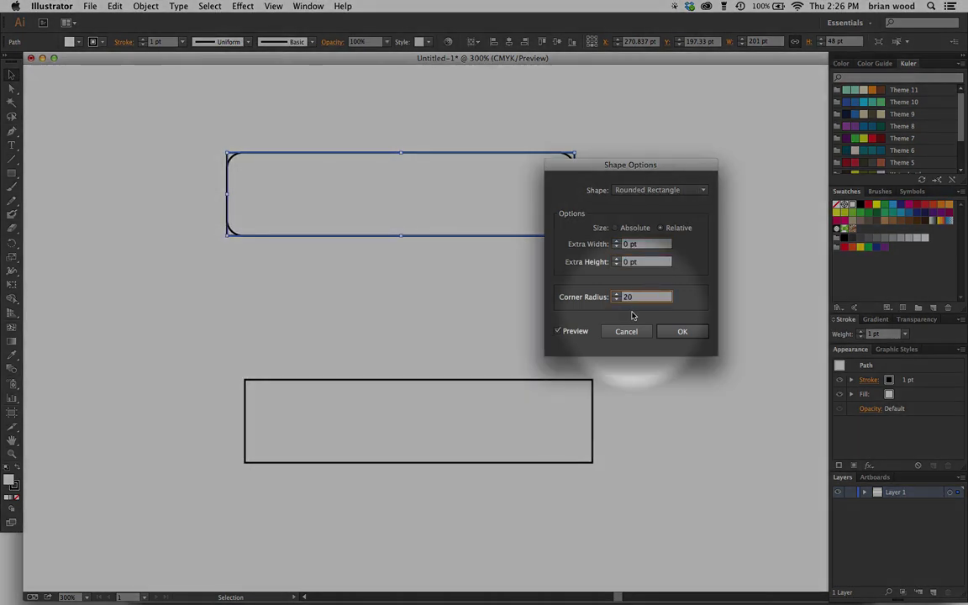
{"action": "left_click", "coordinate": [682, 331]}
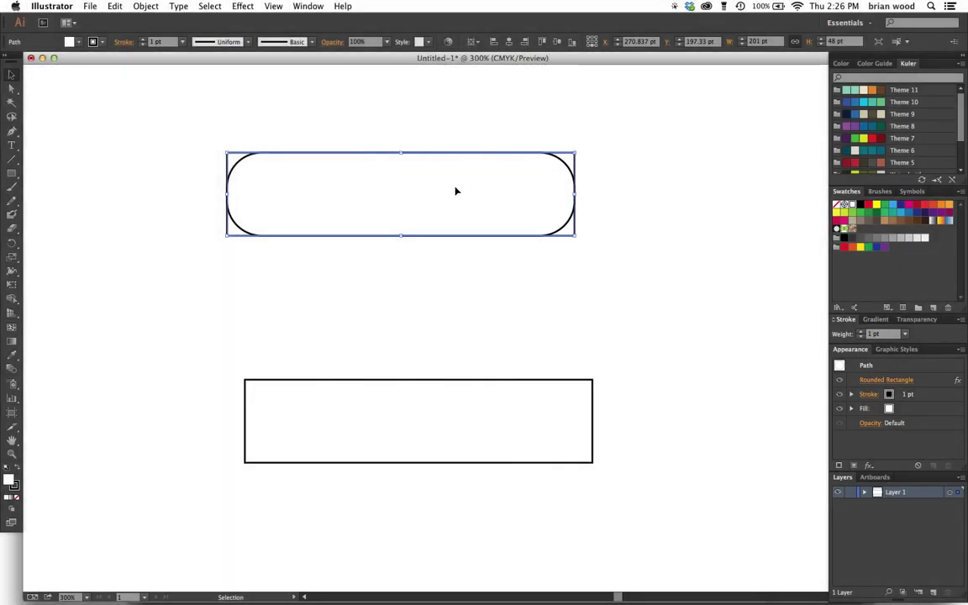
- Expand the rounded effect's appearance into paths and select all its pieces
{"action": "left_click", "coordinate": [146, 6]}
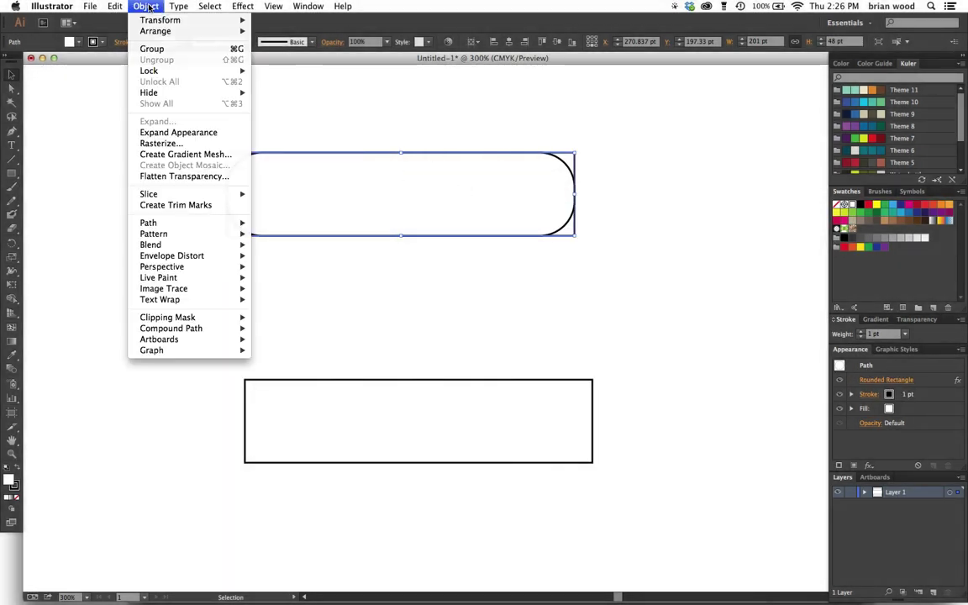
{"action": "left_click", "coordinate": [170, 134]}
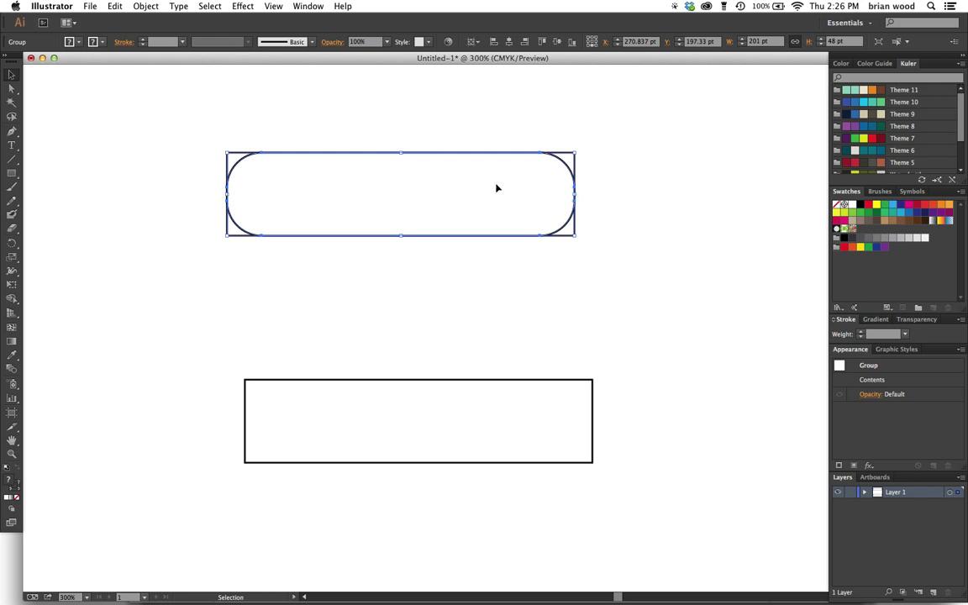
{"action": "left_click_drag", "start_coordinate": [155, 109], "coordinate": [671, 252]}
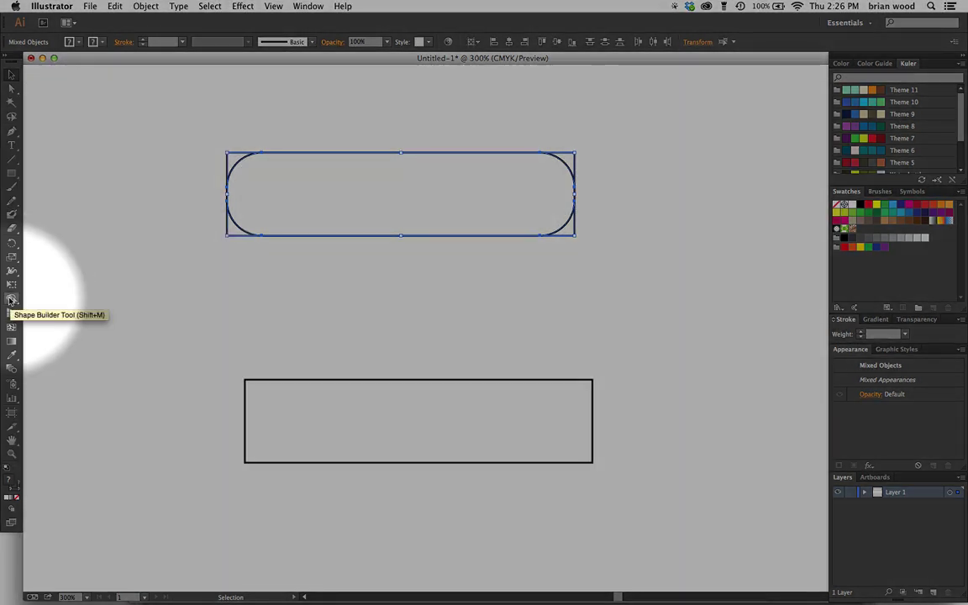
- Merge the pieces with the Shape Builder and delete the top rounded corners
{"action": "left_click", "coordinate": [12, 300]}
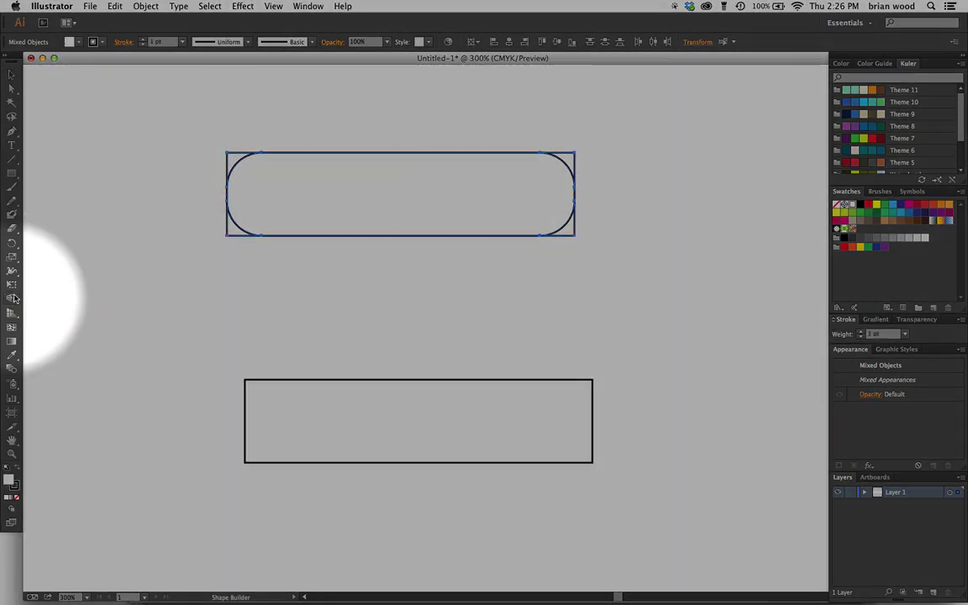
{"action": "mouse_move", "coordinate": [189, 250]}
{"action": "left_mouse_down"}
{"action": "mouse_move", "coordinate": [426, 190]}
{"action": "mouse_move", "coordinate": [584, 158]}
{"action": "mouse_move", "coordinate": [584, 168]}
{"action": "left_mouse_up"}
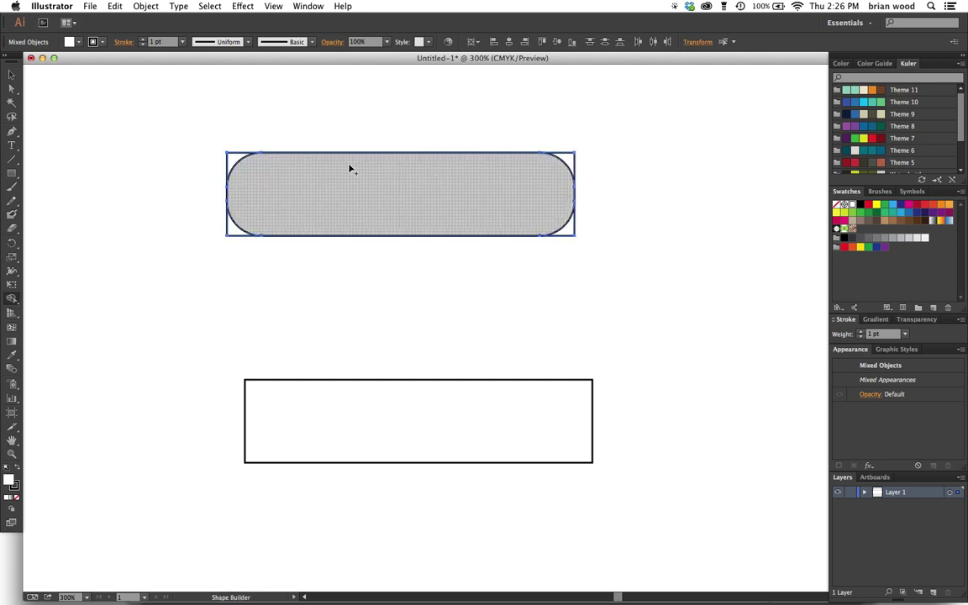
{"action": "left_click_drag", "start_coordinate": [179, 133], "coordinate": [344, 194]}
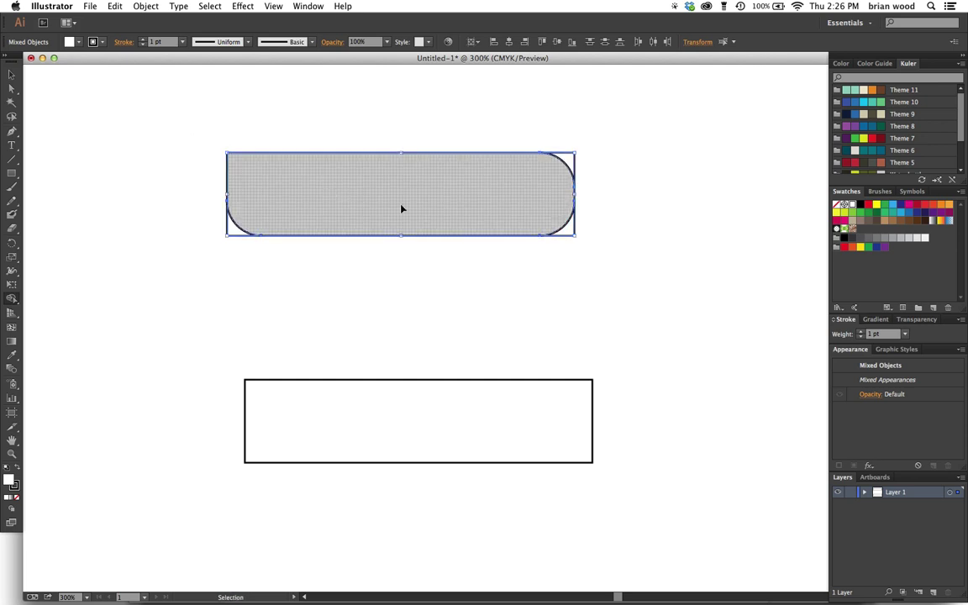
{"action": "mouse_move", "coordinate": [592, 250]}
{"action": "left_mouse_down"}
{"action": "mouse_move", "coordinate": [530, 216]}
{"action": "mouse_move", "coordinate": [568, 268]}
{"action": "left_mouse_up"}
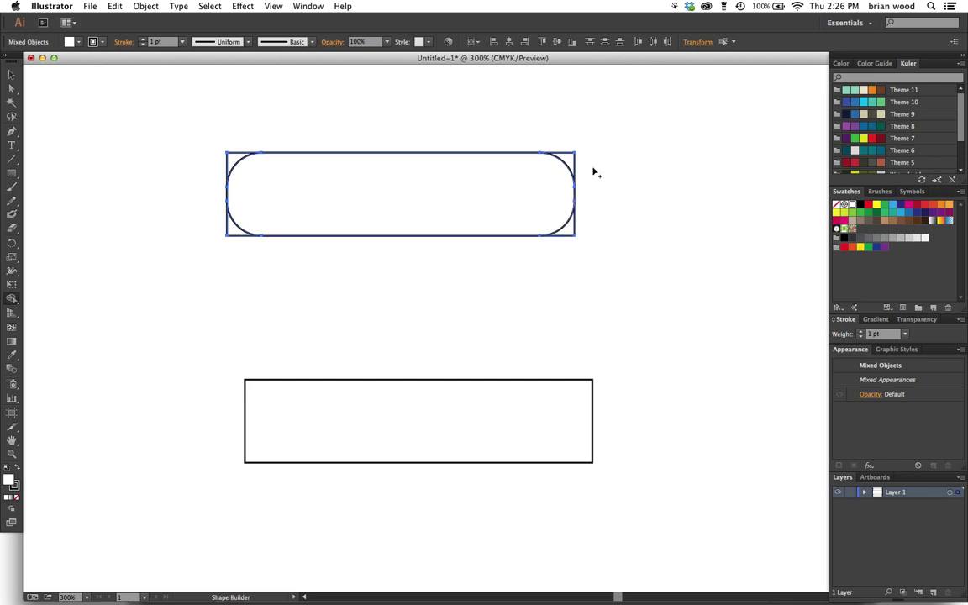
{"action": "mouse_move", "coordinate": [601, 149]}
{"action": "left_mouse_down"}
{"action": "mouse_move", "coordinate": [543, 247]}
{"action": "mouse_move", "coordinate": [512, 252]}
{"action": "left_mouse_up"}
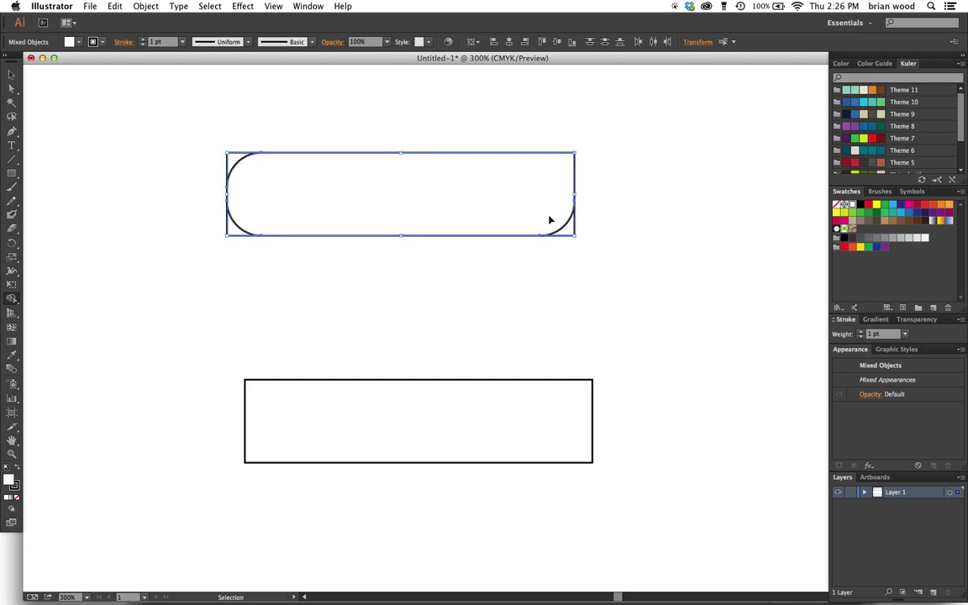
{"action": "left_click_drag", "start_coordinate": [614, 131], "coordinate": [480, 275]}
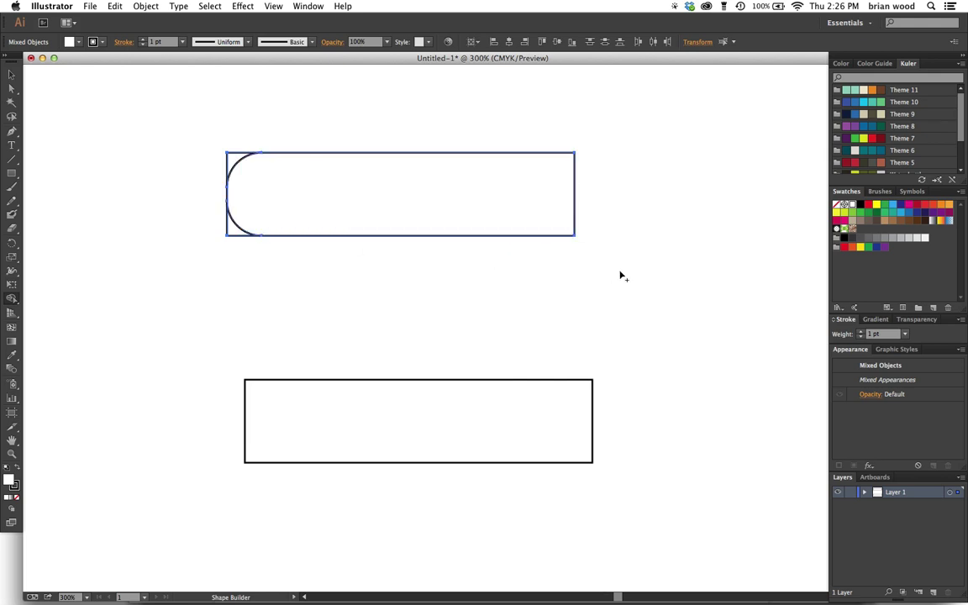
{"action": "left_click_drag", "start_coordinate": [205, 128], "coordinate": [655, 186]}
- Move the bottom-rounded shape up and to the right, then deselect it
{"action": "key", "text": "v"}
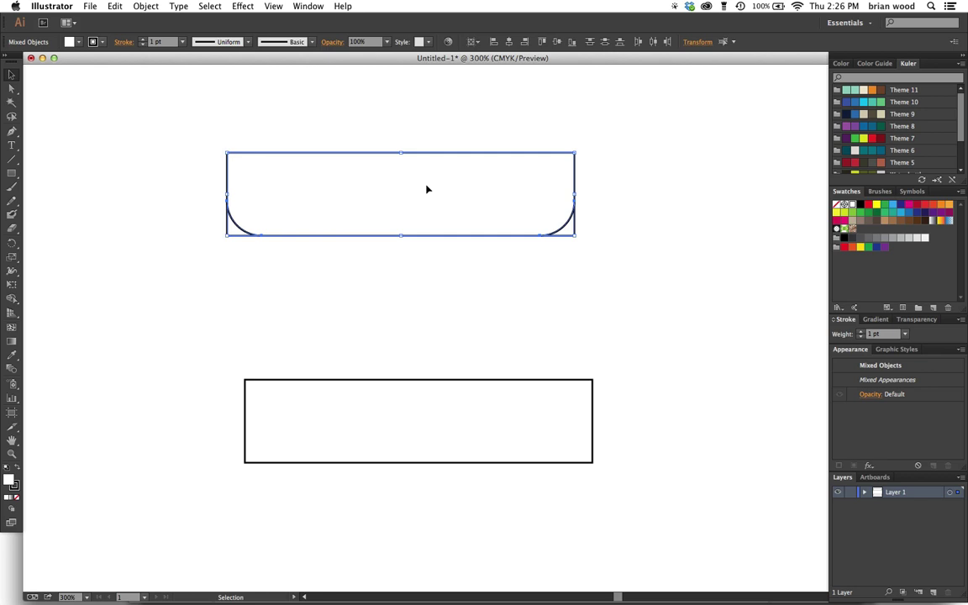
{"action": "left_click_drag", "start_coordinate": [419, 189], "coordinate": [454, 188]}
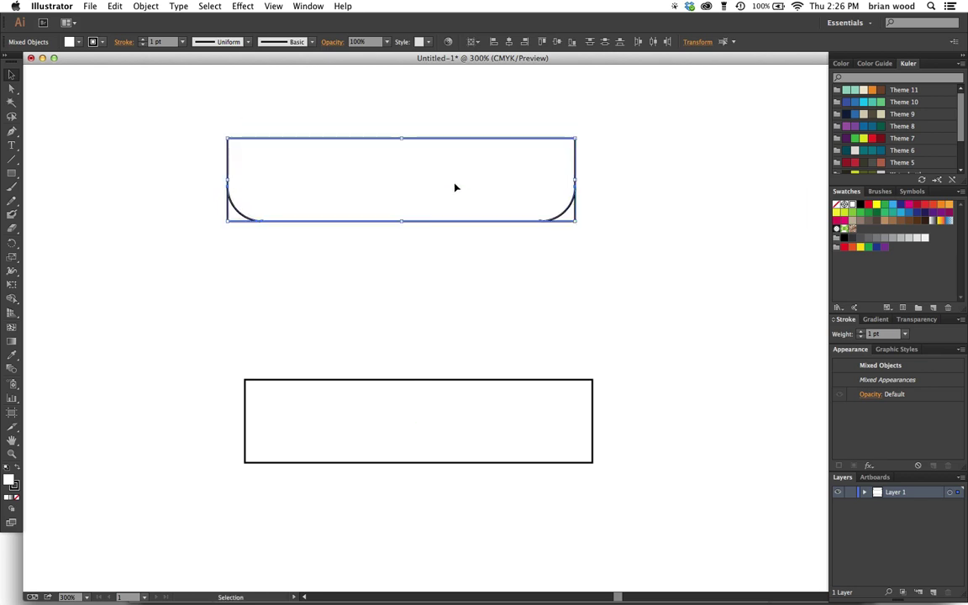
{"action": "left_click", "coordinate": [541, 205]}
- Place the shape upper right, the lower rectangle near X 272.5, Y 287.3 pt; float Appearance
{"action": "left_click_drag", "start_coordinate": [541, 205], "coordinate": [612, 149]}
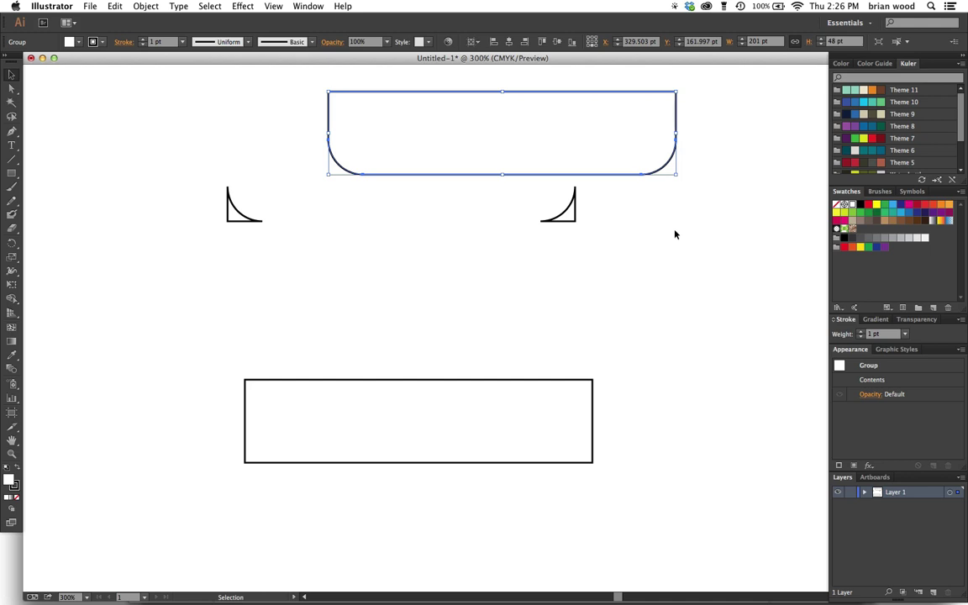
{"action": "left_click", "coordinate": [672, 237]}
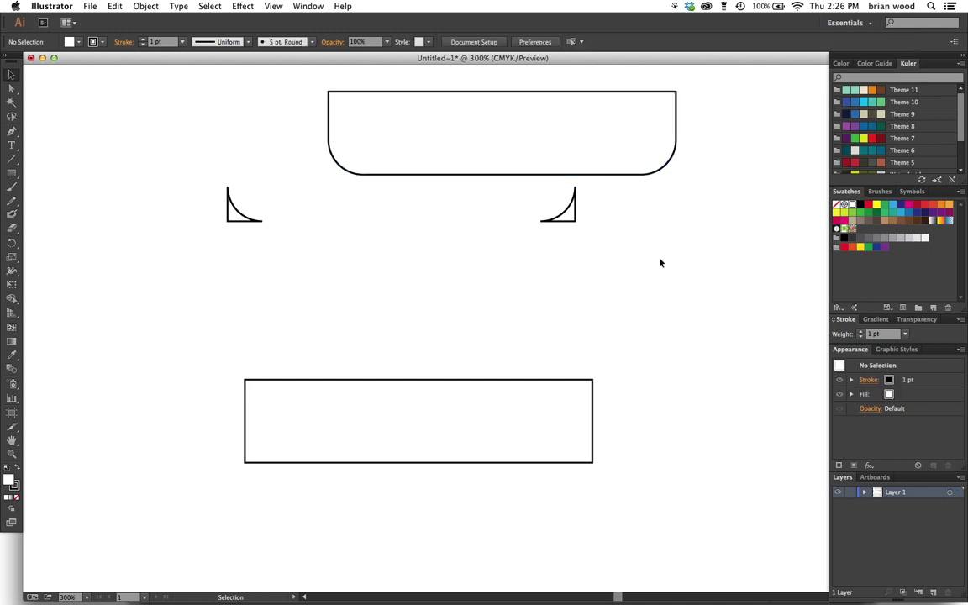
{"action": "left_click_drag", "start_coordinate": [562, 414], "coordinate": [543, 370]}
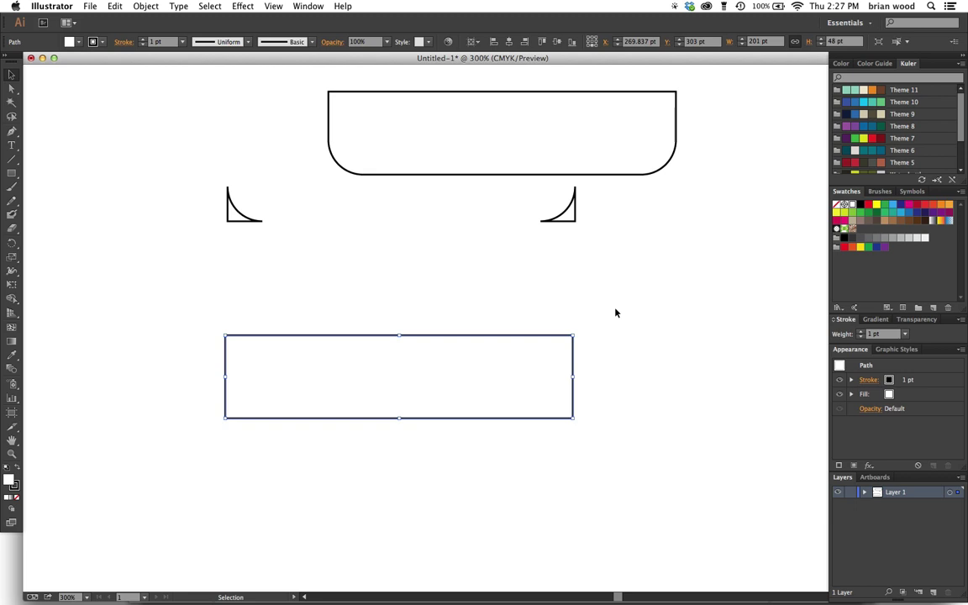
{"action": "left_click_drag", "start_coordinate": [573, 335], "coordinate": [582, 311]}
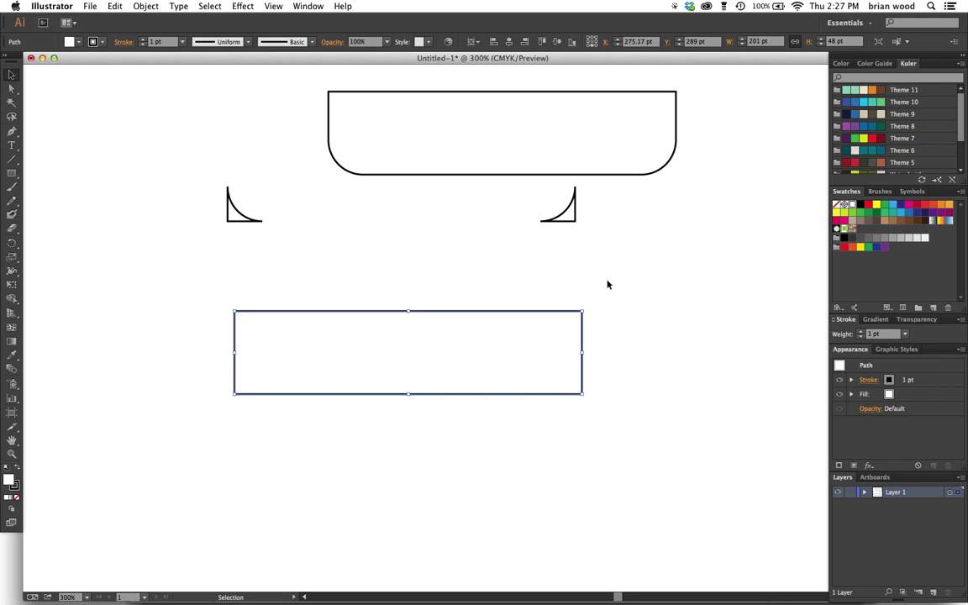
{"action": "left_click_drag", "start_coordinate": [545, 360], "coordinate": [540, 357]}
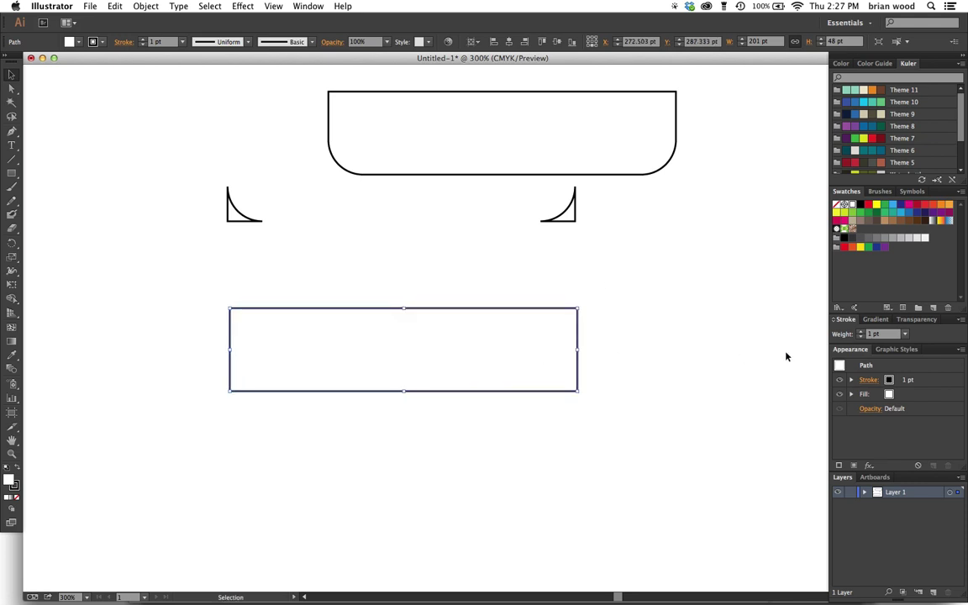
{"action": "left_click_drag", "start_coordinate": [850, 349], "coordinate": [653, 278]}
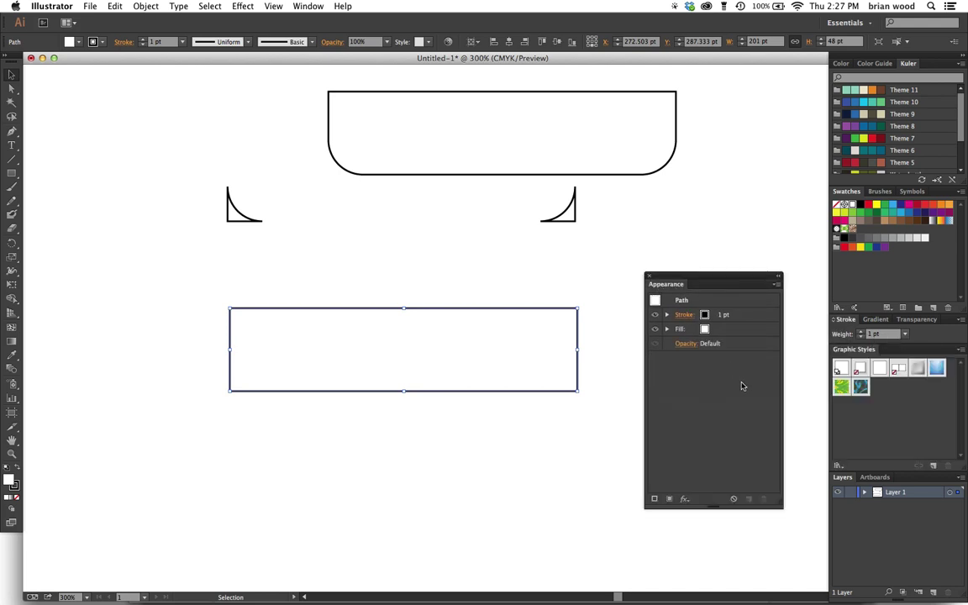
- Fill the lower rectangle with crimson red in the floating Appearance panel
{"action": "left_click_drag", "start_coordinate": [697, 276], "coordinate": [688, 264]}
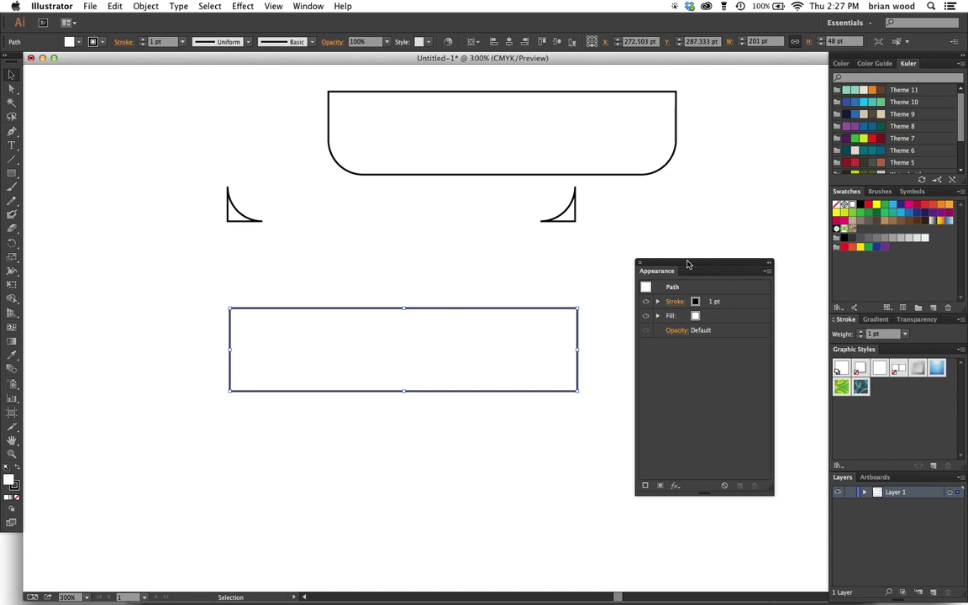
{"action": "left_click", "coordinate": [697, 317]}
{"action": "left_click", "coordinate": [704, 317]}
{"action": "left_click", "coordinate": [689, 347]}
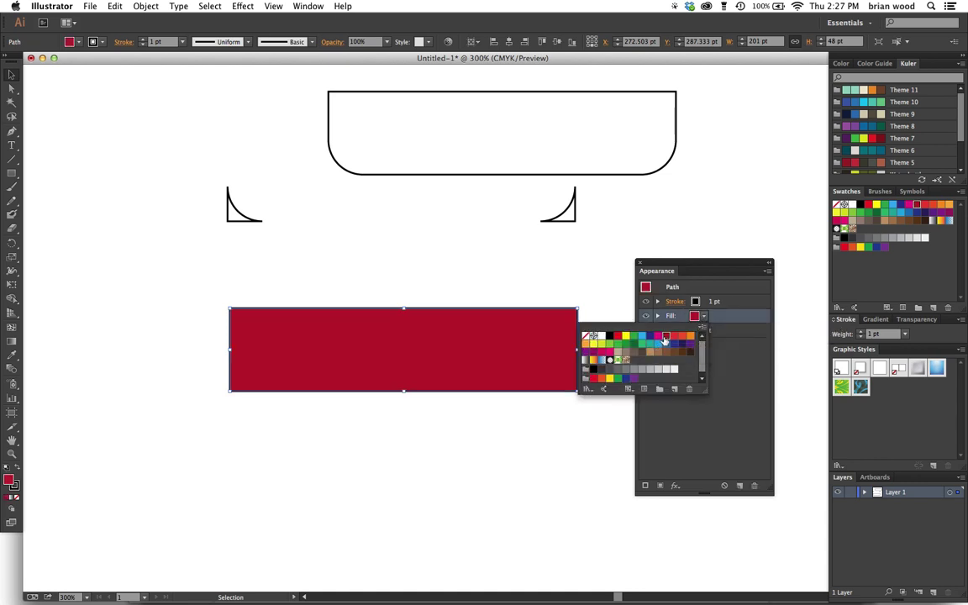
{"action": "left_click", "coordinate": [732, 363]}
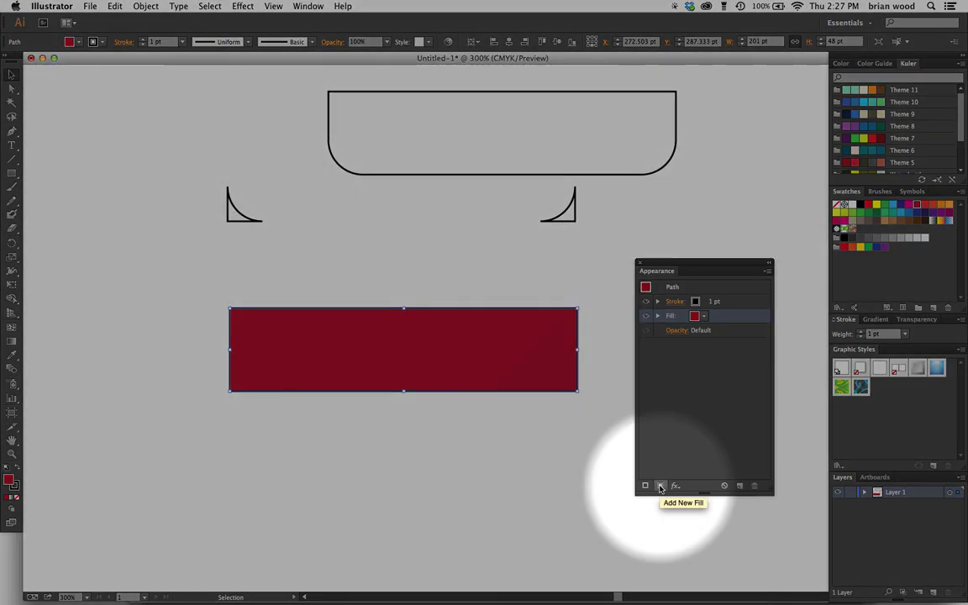
- Add an orange fill above the red one, check it, then select the red fill
{"action": "left_click", "coordinate": [661, 487]}
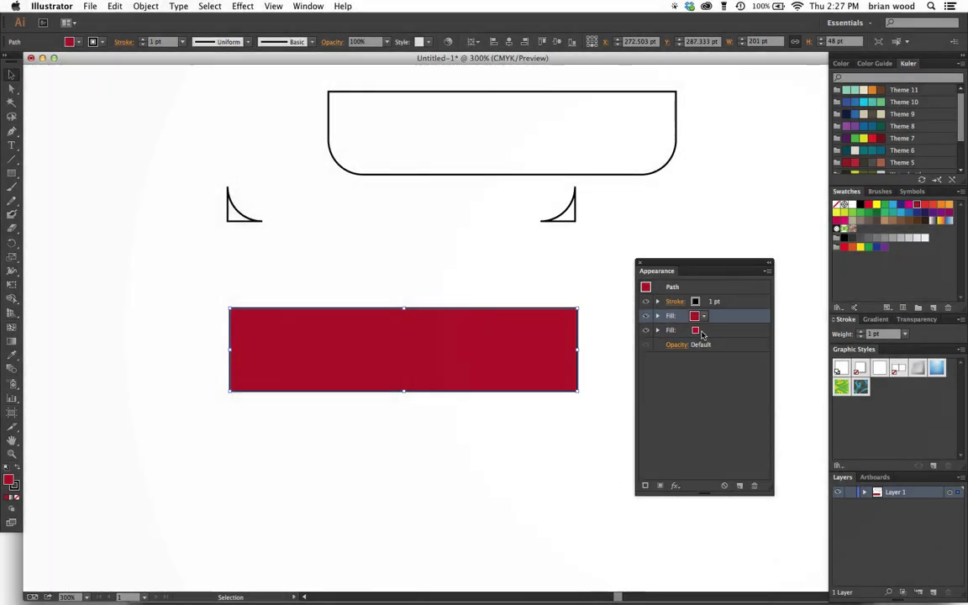
{"action": "left_click", "coordinate": [704, 317]}
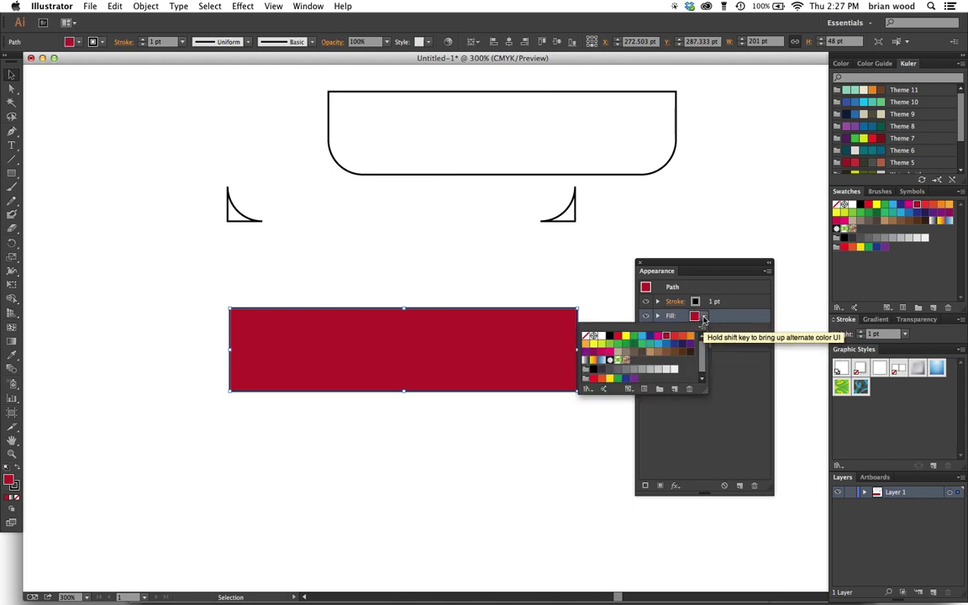
{"action": "left_click", "coordinate": [691, 336]}
{"action": "key", "text": "Escape"}
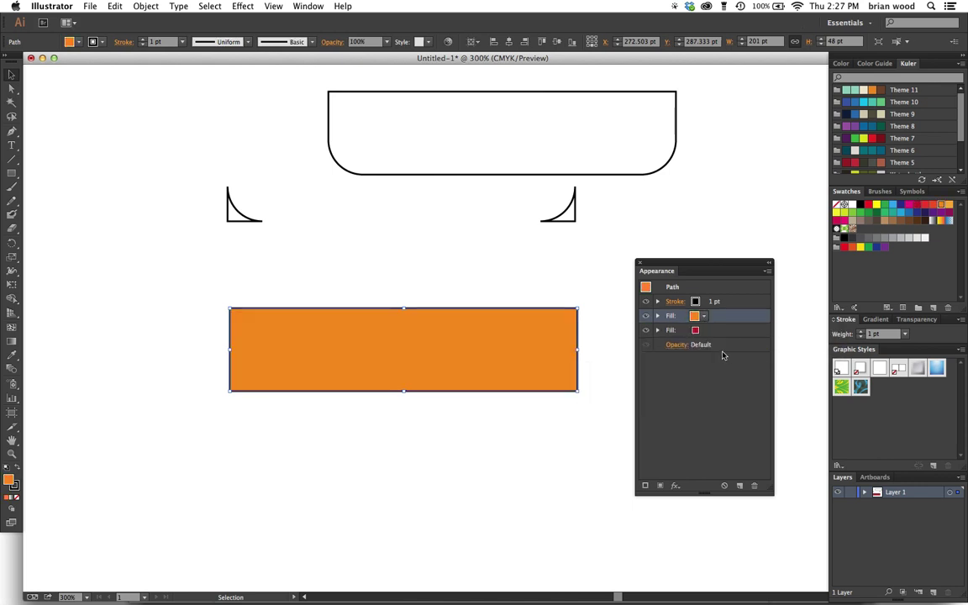
{"action": "left_click", "coordinate": [646, 316]}
{"action": "left_click", "coordinate": [646, 316]}
{"action": "left_click", "coordinate": [710, 330]}
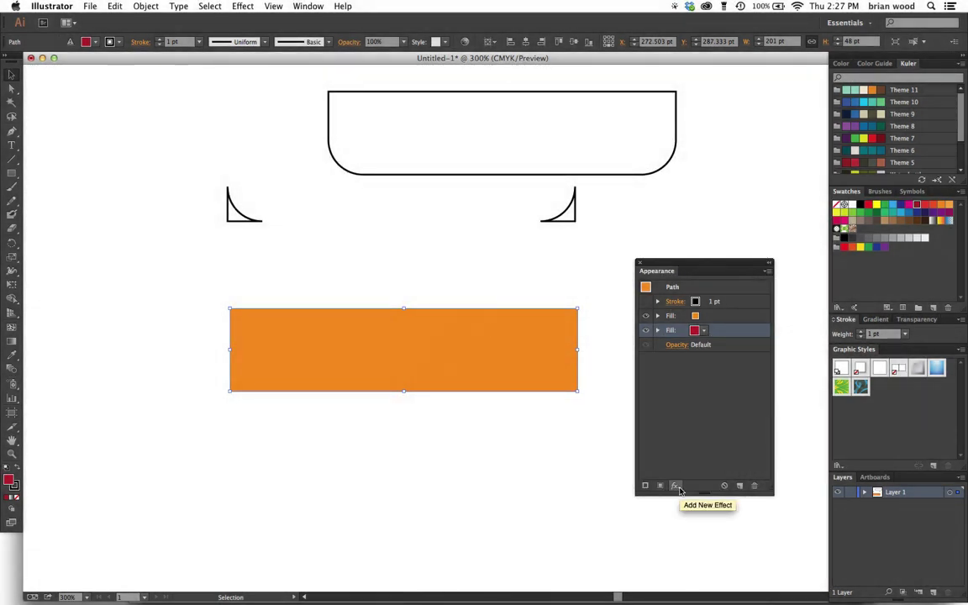
- Give the red fill a Rounded Rectangle effect (0, 0, radius 20), then hide the orange fill
{"action": "left_click", "coordinate": [678, 487]}
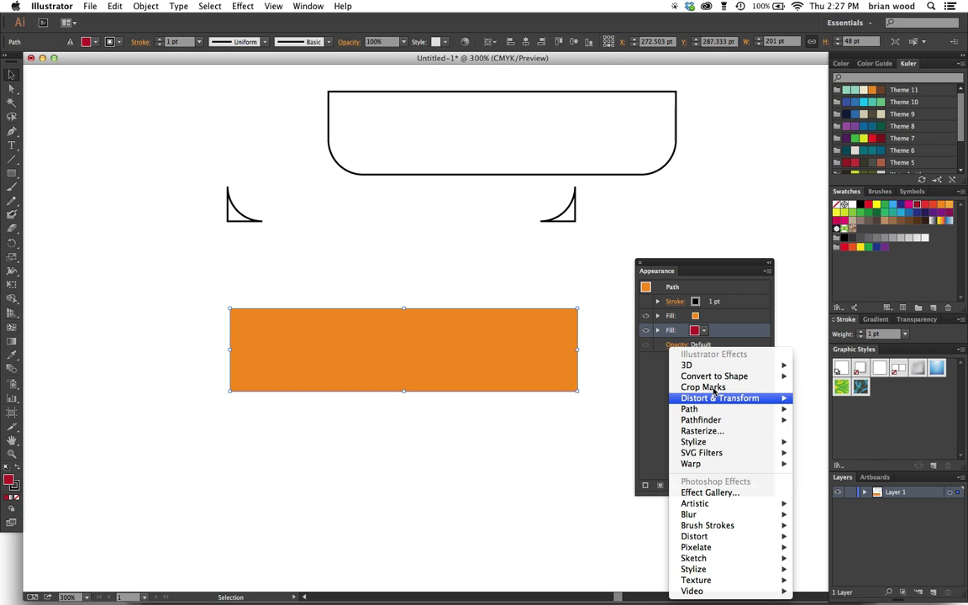
{"action": "mouse_move", "coordinate": [717, 380]}
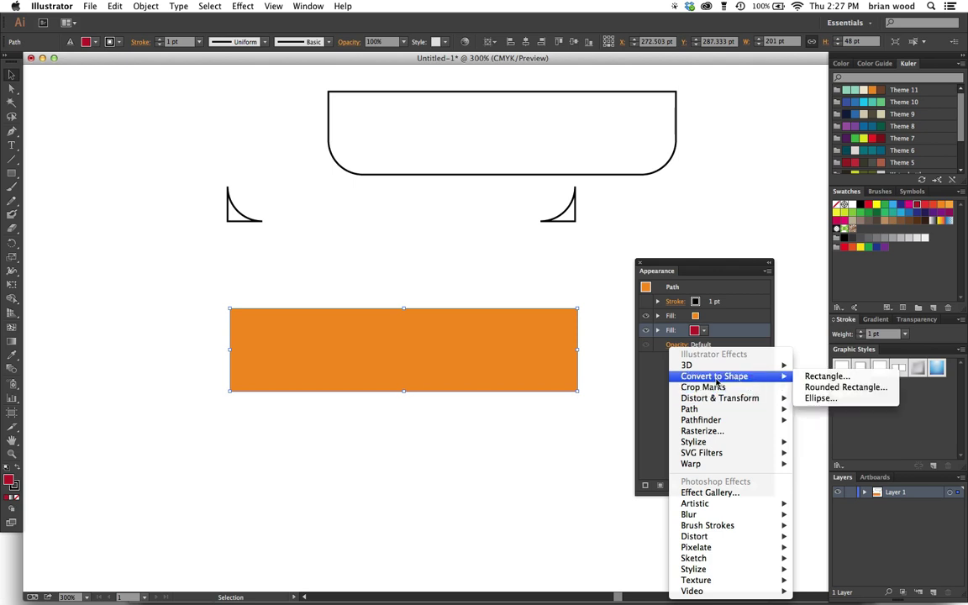
{"action": "left_click", "coordinate": [835, 389]}
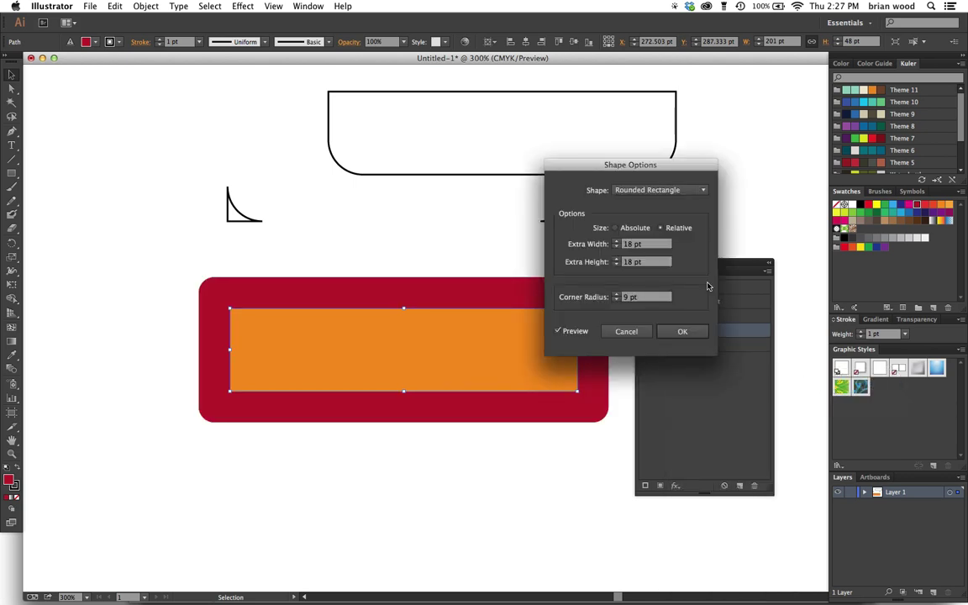
{"action": "left_click", "coordinate": [609, 245]}
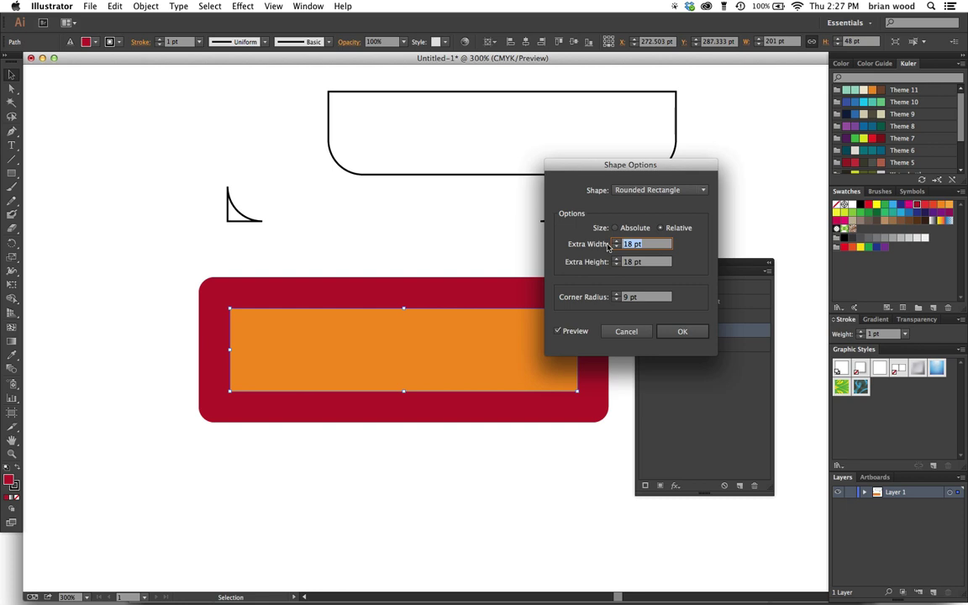
{"action": "type", "text": "0"}
{"action": "key", "text": "Tab"}
{"action": "type", "text": "0"}
{"action": "key", "text": "Tab"}
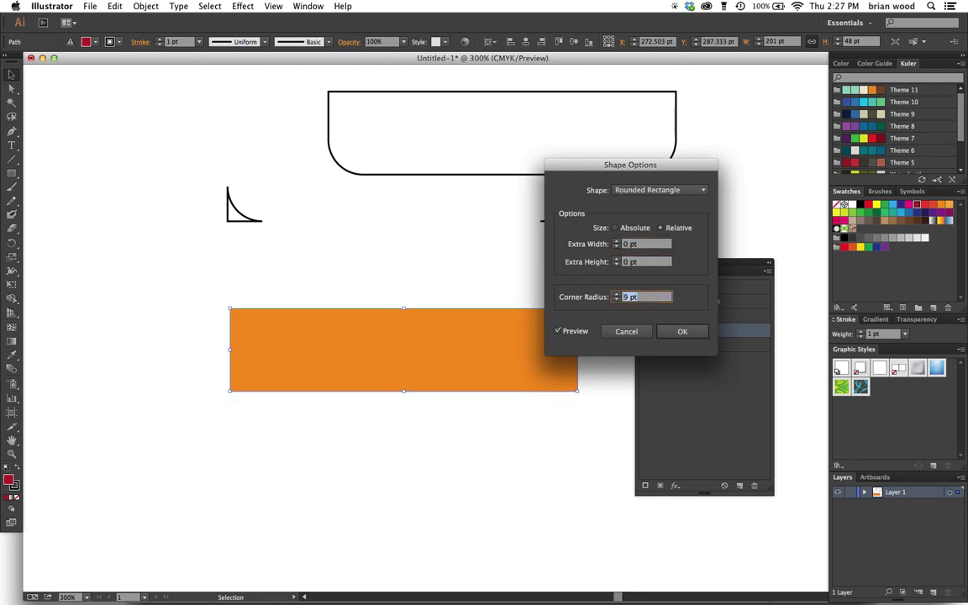
{"action": "type", "text": "20"}
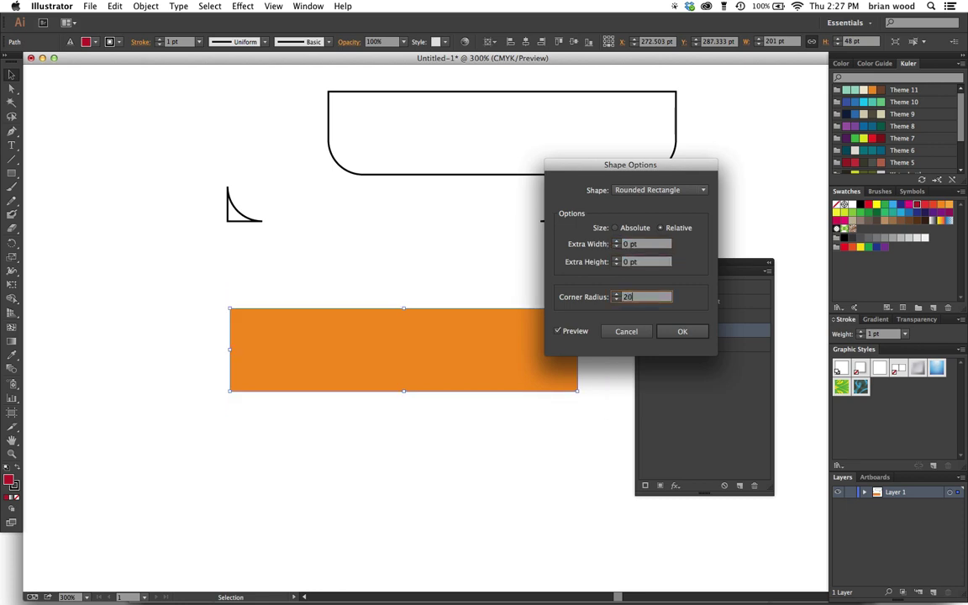
{"action": "left_click", "coordinate": [678, 331]}
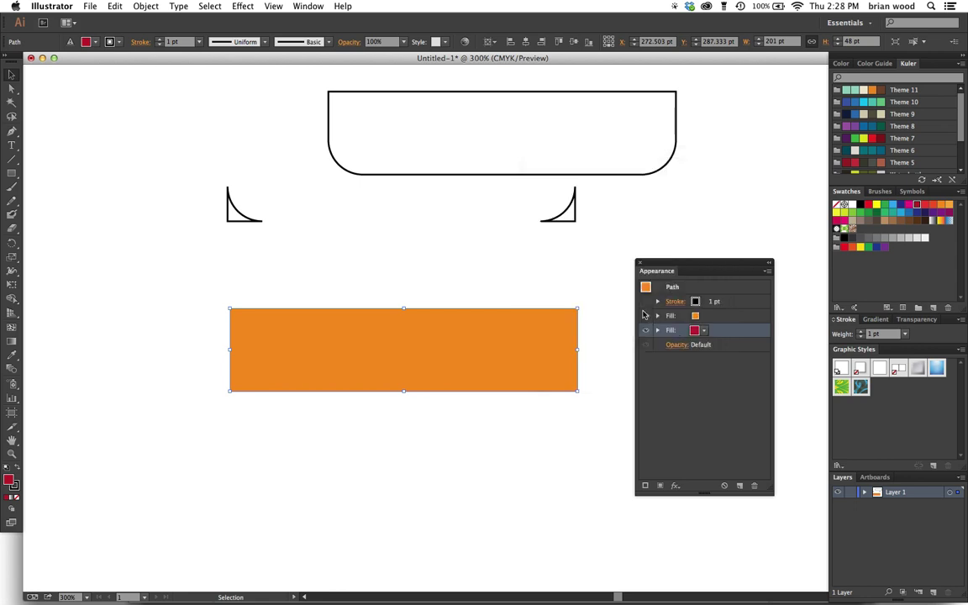
{"action": "left_click", "coordinate": [645, 316]}
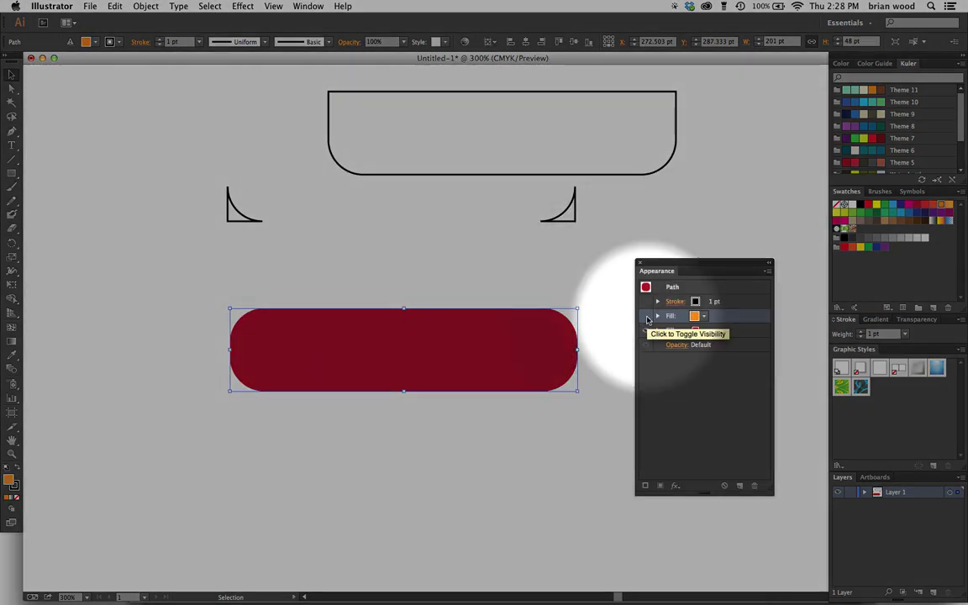
- Show the orange fill again and bring up the Distort & Transform effects
{"action": "left_click", "coordinate": [646, 317]}
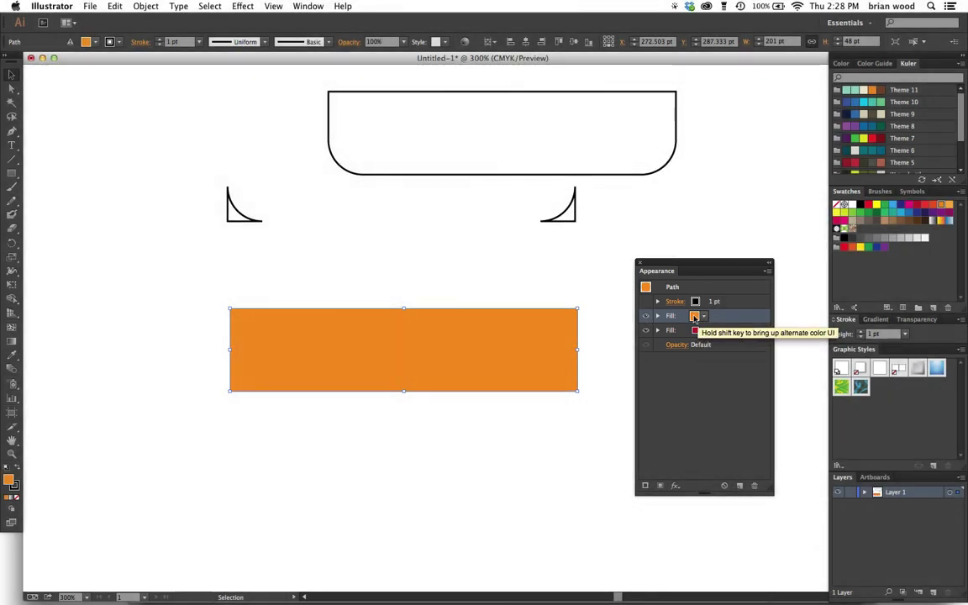
{"action": "left_click", "coordinate": [676, 488]}
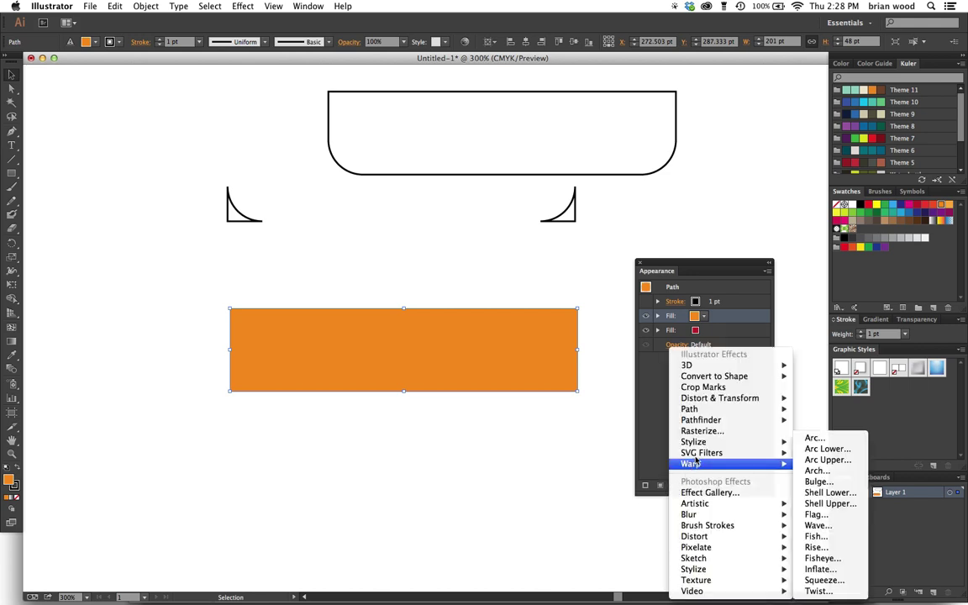
{"action": "mouse_move", "coordinate": [778, 403]}
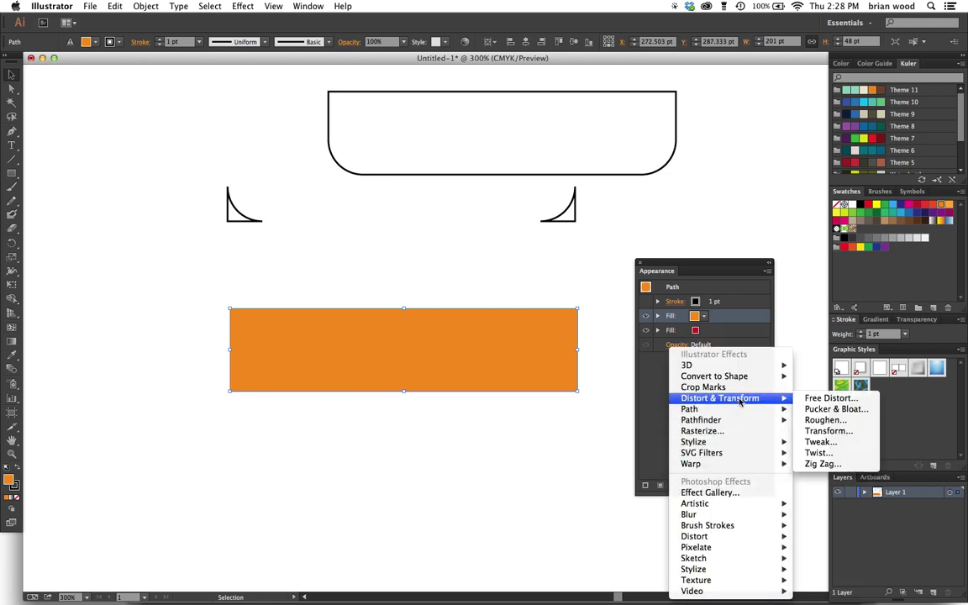
- Add a Transform effect to the orange fill scaling it 50% and preview it
{"action": "left_click", "coordinate": [827, 431]}
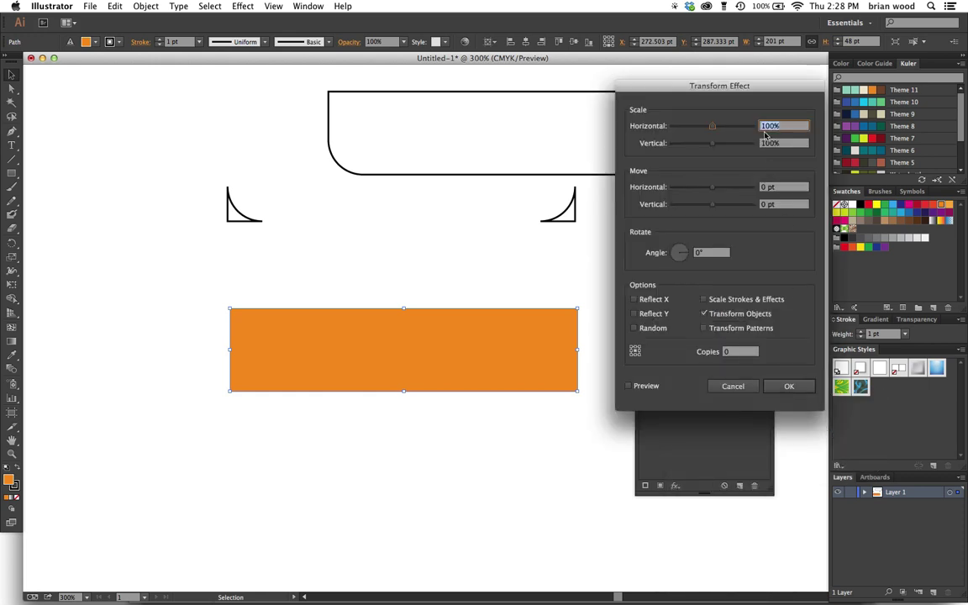
{"action": "type", "text": "50"}
{"action": "key", "text": "Tab"}
{"action": "type", "text": "50"}
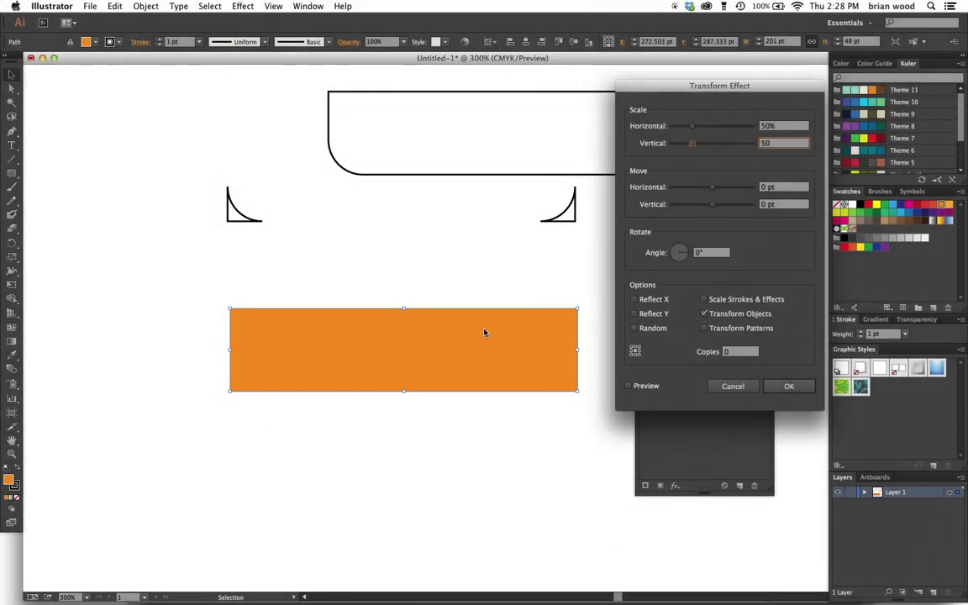
{"action": "left_click", "coordinate": [628, 386]}
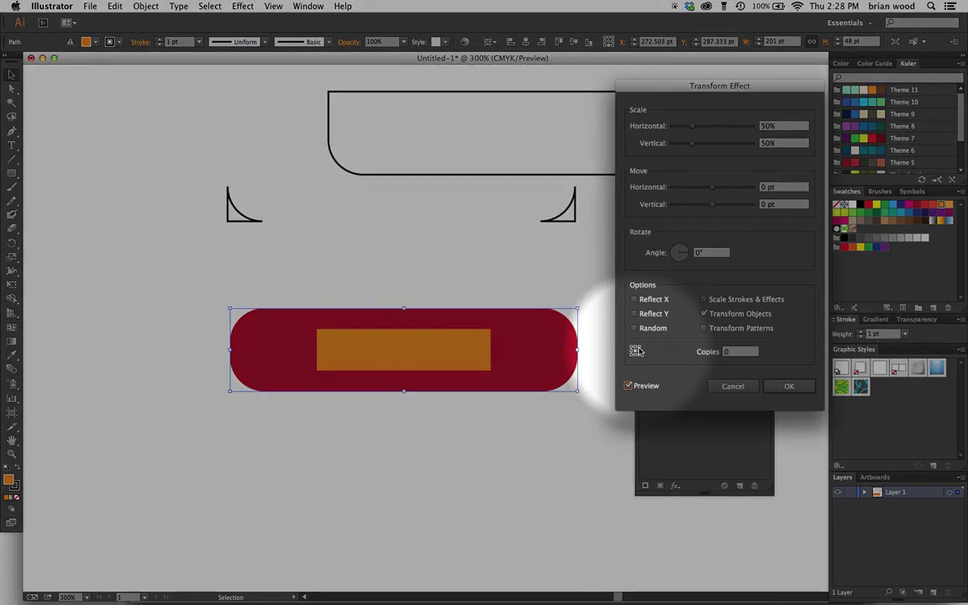
- Anchor the scale at the top-left reference point, set horizontal to 100%, and apply
{"action": "left_click", "coordinate": [638, 348]}
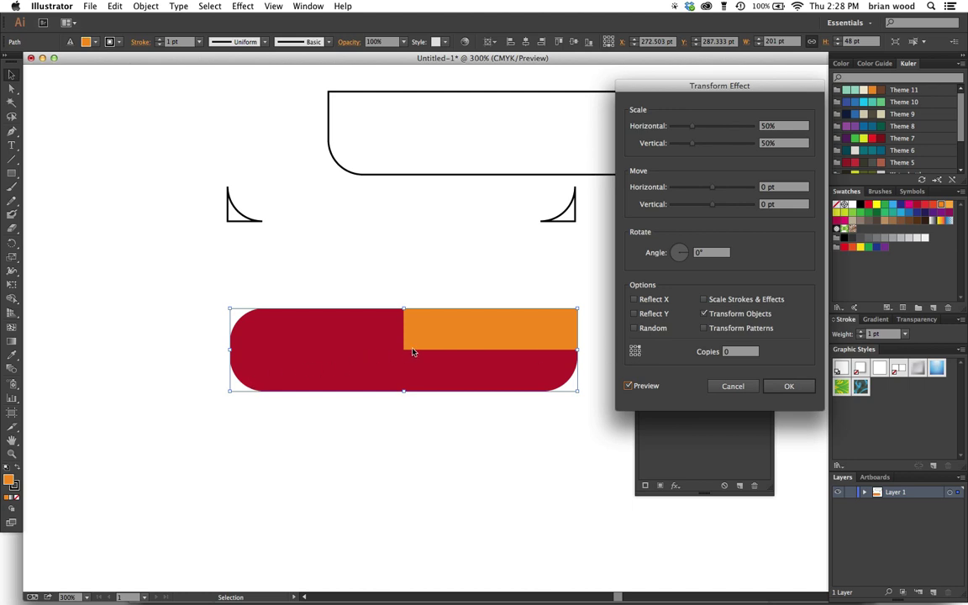
{"action": "left_click", "coordinate": [639, 356]}
{"action": "left_click", "coordinate": [631, 348]}
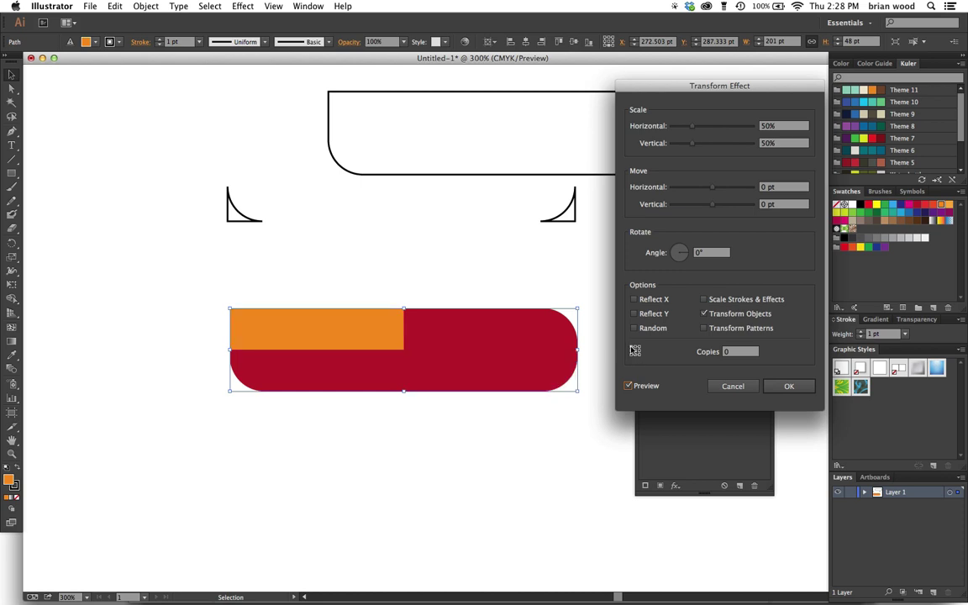
{"action": "left_click", "coordinate": [767, 126]}
{"action": "type", "text": "100"}
{"action": "key", "text": "Tab"}
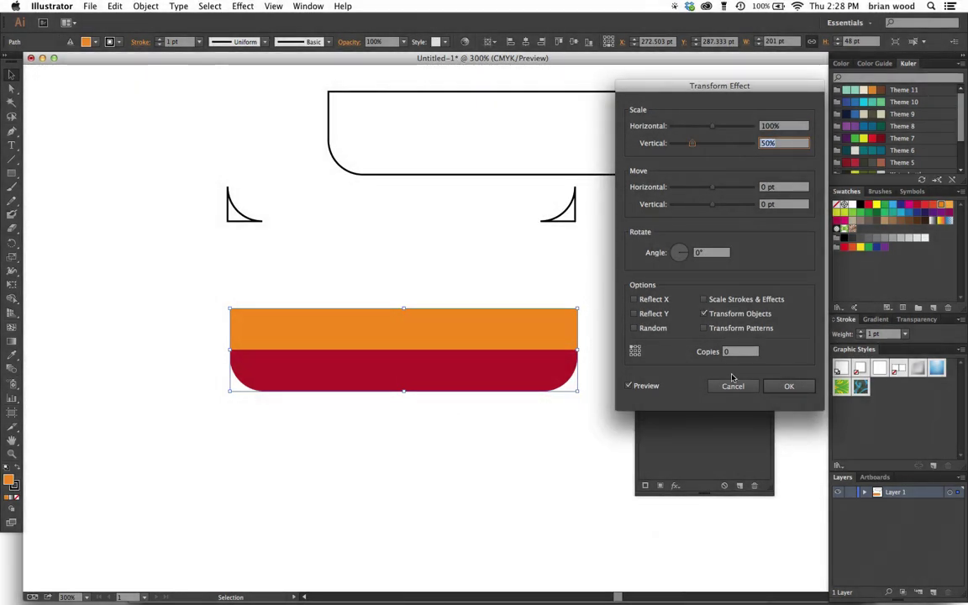
{"action": "key", "text": "Return"}
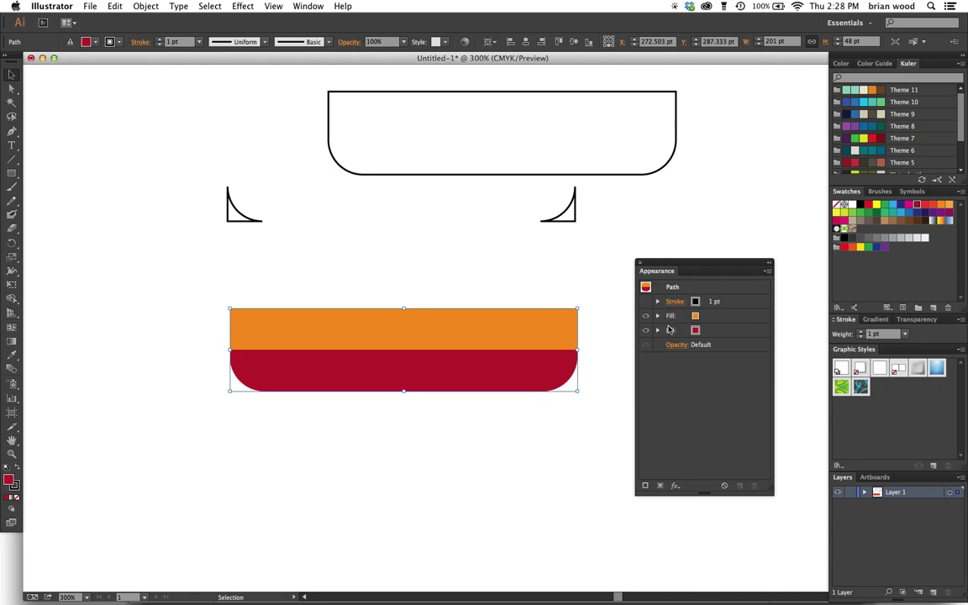
- Recolour the top orange fill dark red
{"action": "left_click", "coordinate": [695, 315]}
{"action": "left_click", "coordinate": [695, 315]}
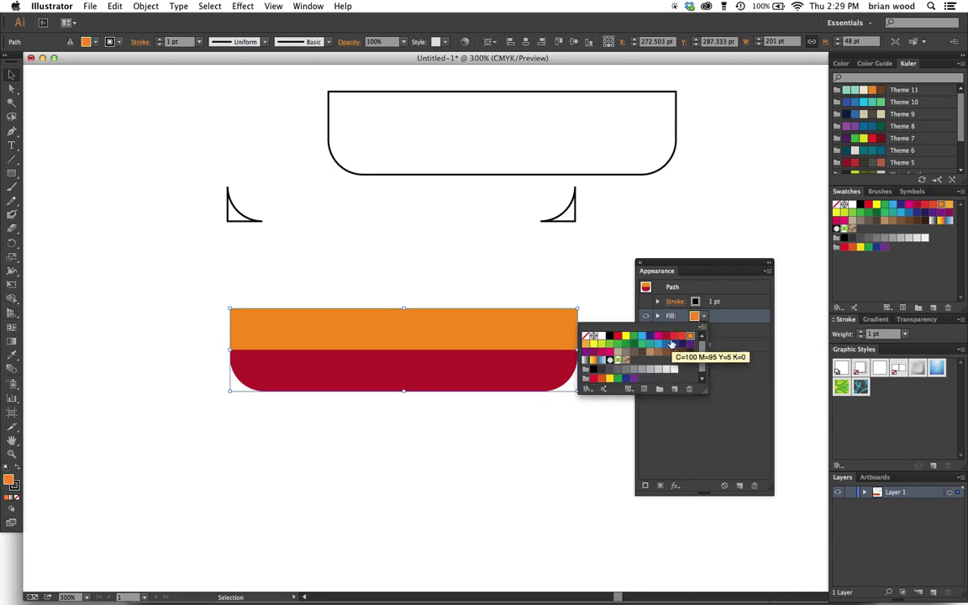
{"action": "left_click", "coordinate": [657, 375]}
{"action": "left_click", "coordinate": [666, 335]}
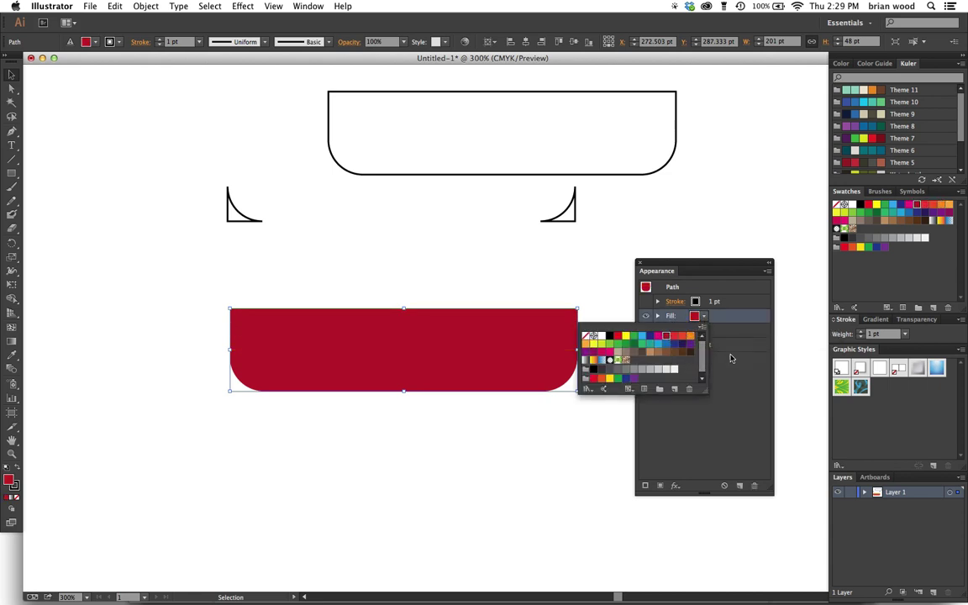
- Save the shape's appearance as a new graphic style
{"action": "left_click", "coordinate": [727, 360]}
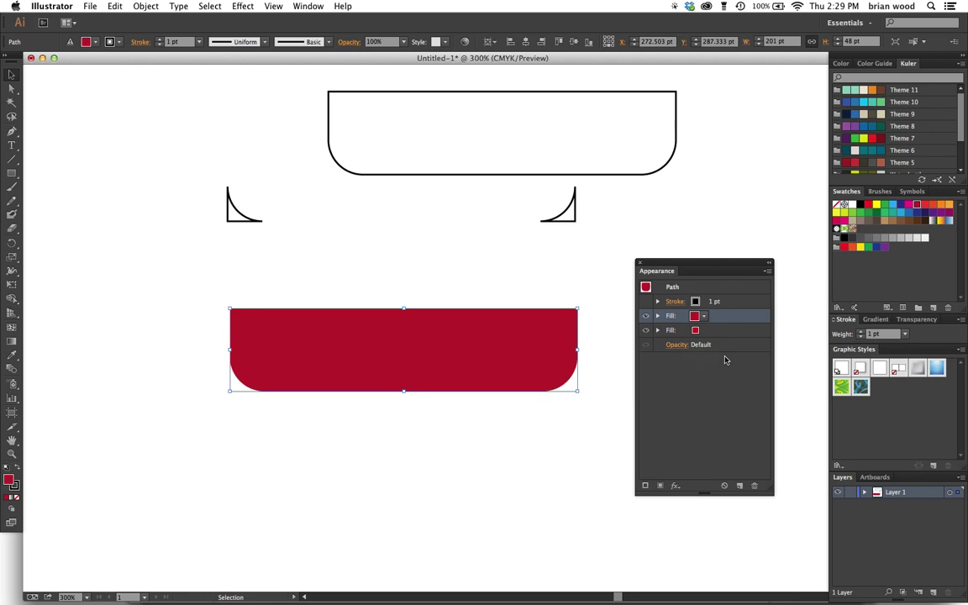
{"action": "left_click_drag", "start_coordinate": [573, 350], "coordinate": [882, 386]}
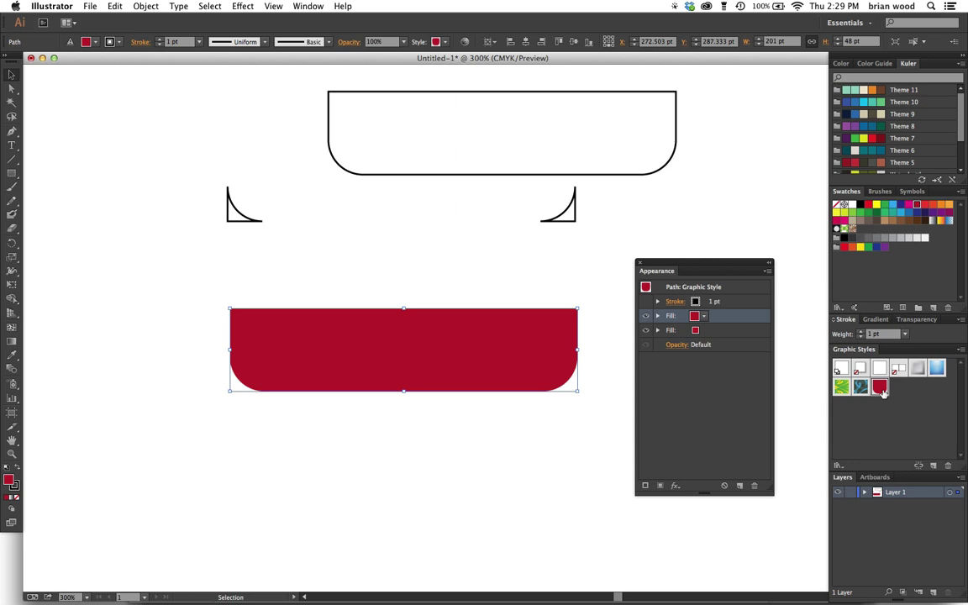
{"action": "left_click", "coordinate": [11, 172]}
- Draw a new rectangle at the top left, reset its colours, and apply the saved red style
{"action": "left_click_drag", "start_coordinate": [87, 106], "coordinate": [249, 171]}
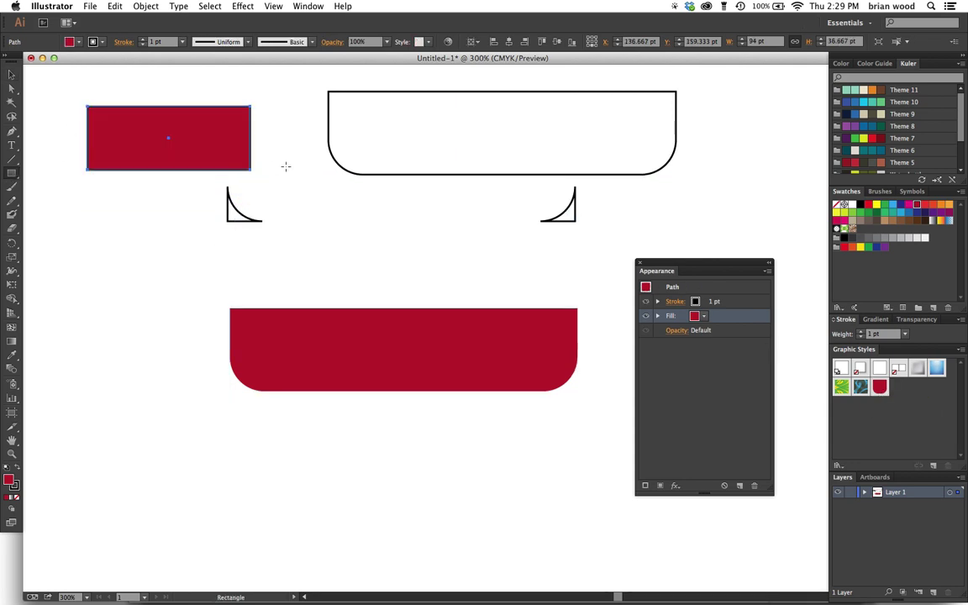
{"action": "key", "text": "v"}
{"action": "key", "text": "slash"}
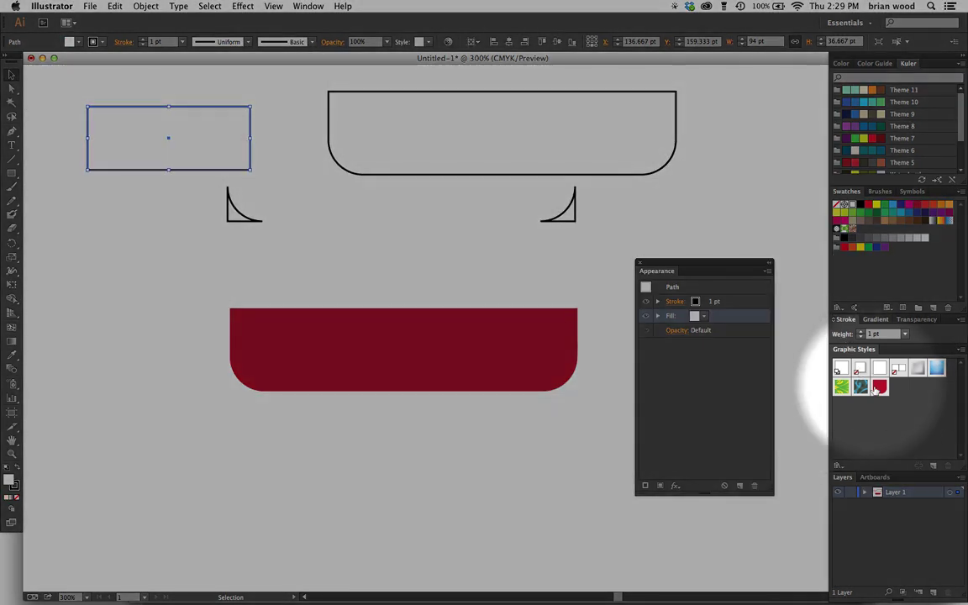
{"action": "left_click", "coordinate": [880, 387]}
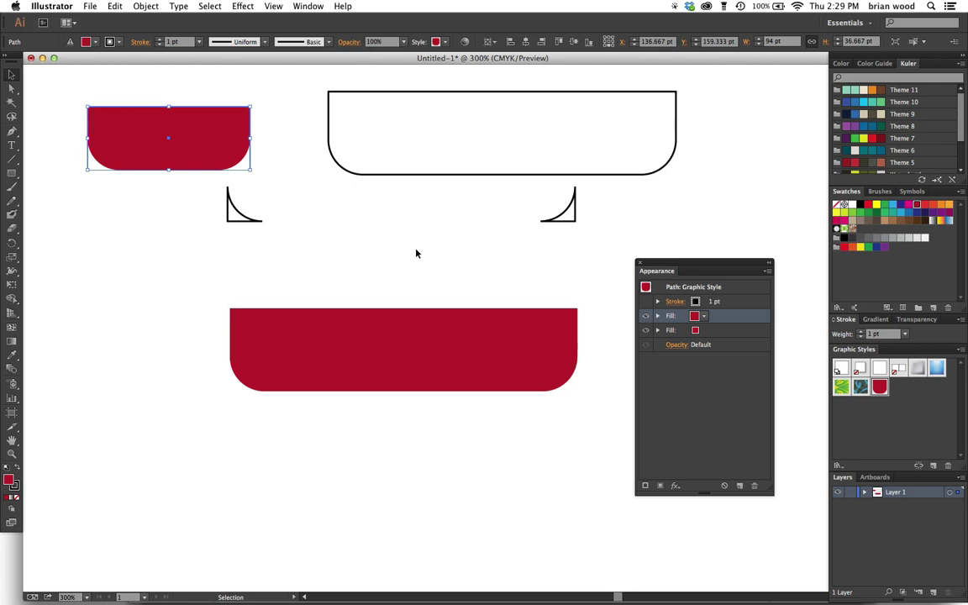
{"action": "double_click", "coordinate": [407, 172]}
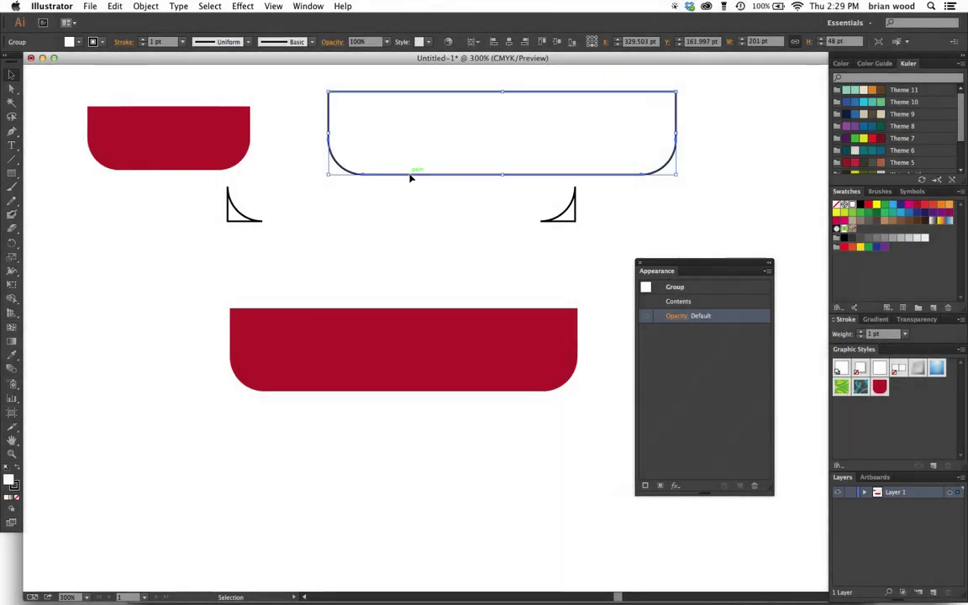
{"action": "left_click_drag", "start_coordinate": [327, 174], "coordinate": [494, 187]}
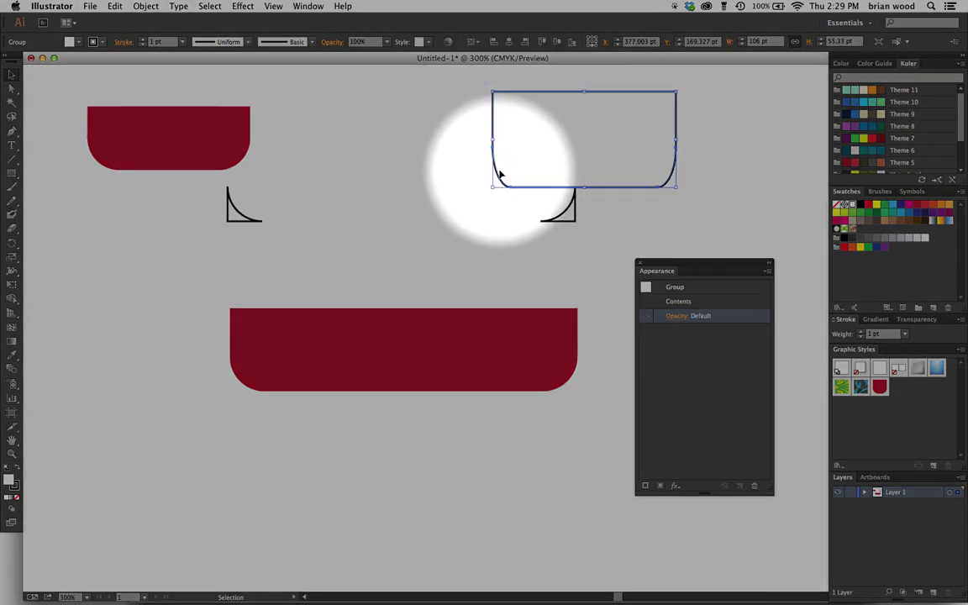
{"action": "key", "text": "super+z"}
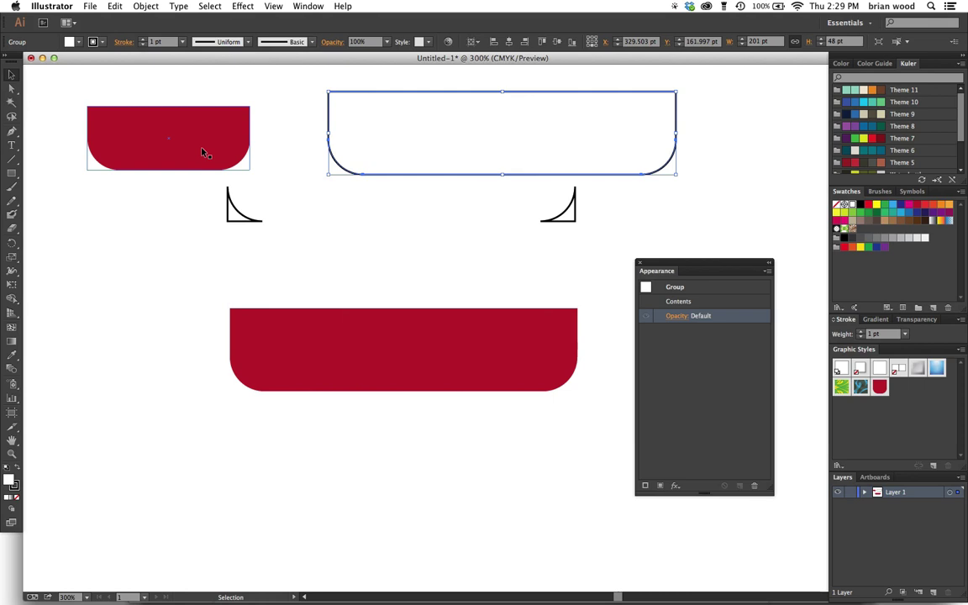
{"action": "left_click", "coordinate": [205, 151]}
{"action": "left_click_drag", "start_coordinate": [250, 170], "coordinate": [154, 165]}
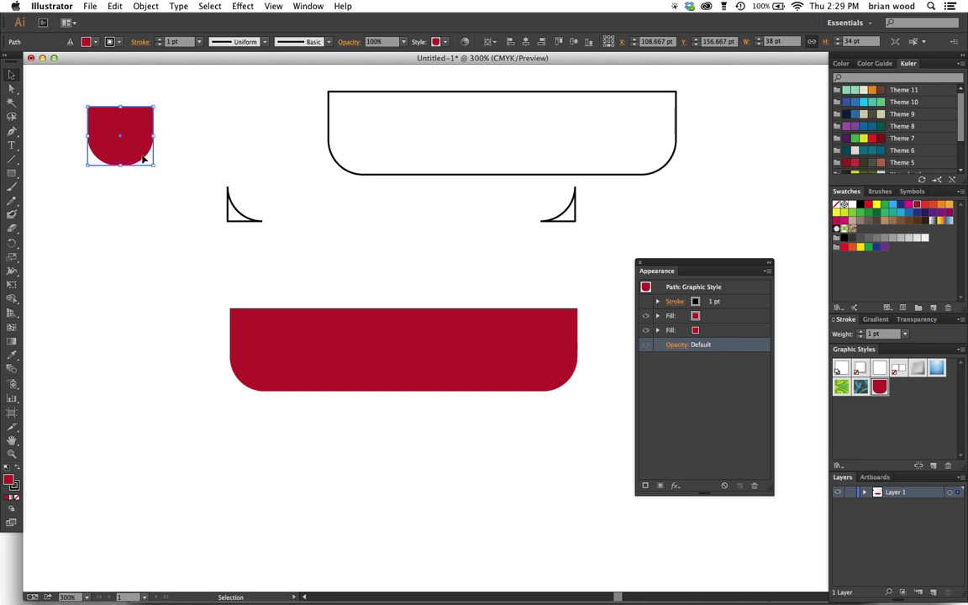
{"action": "key", "text": "super+z"}
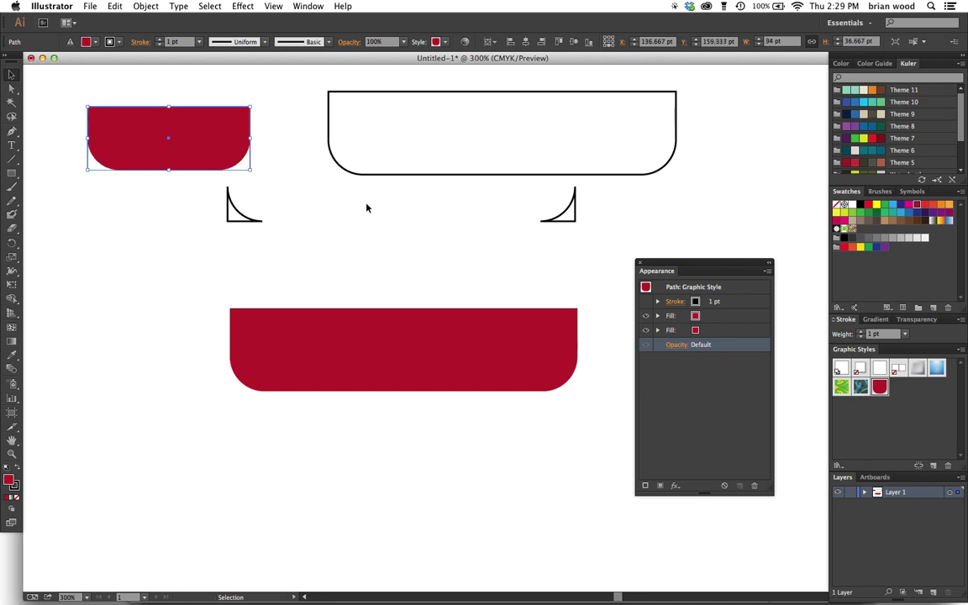